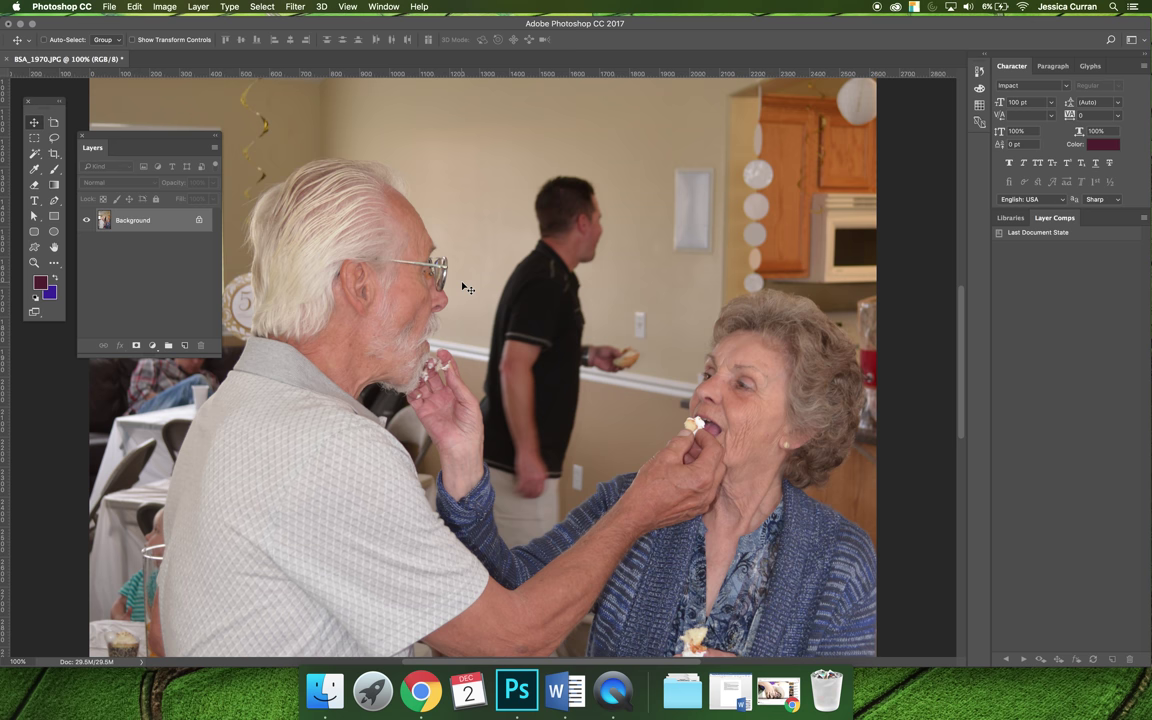
Zoom to 66.7%, enable Move tool Auto-Select, and duplicate Background as Layer 1
{"action": "key", "text": "super+minus"}
{"action": "key", "text": "super+minus"}
{"action": "key", "text": "super+minus"}
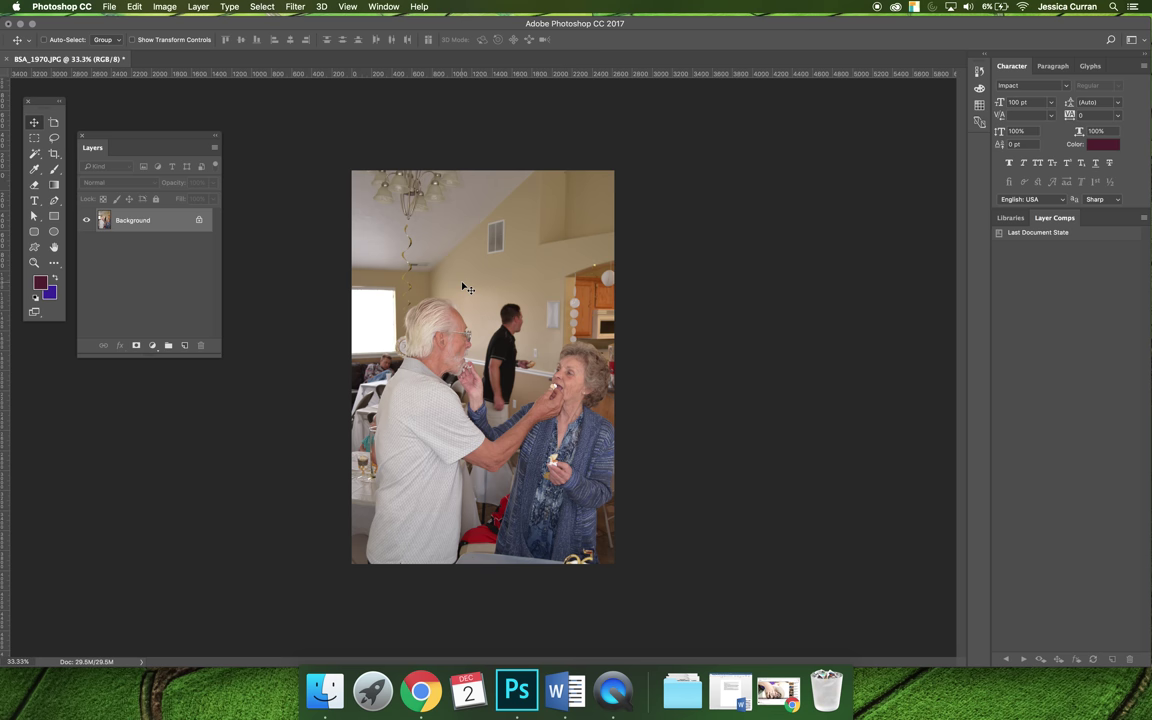
{"action": "key", "text": "super+plus"}
{"action": "key", "text": "super+plus"}
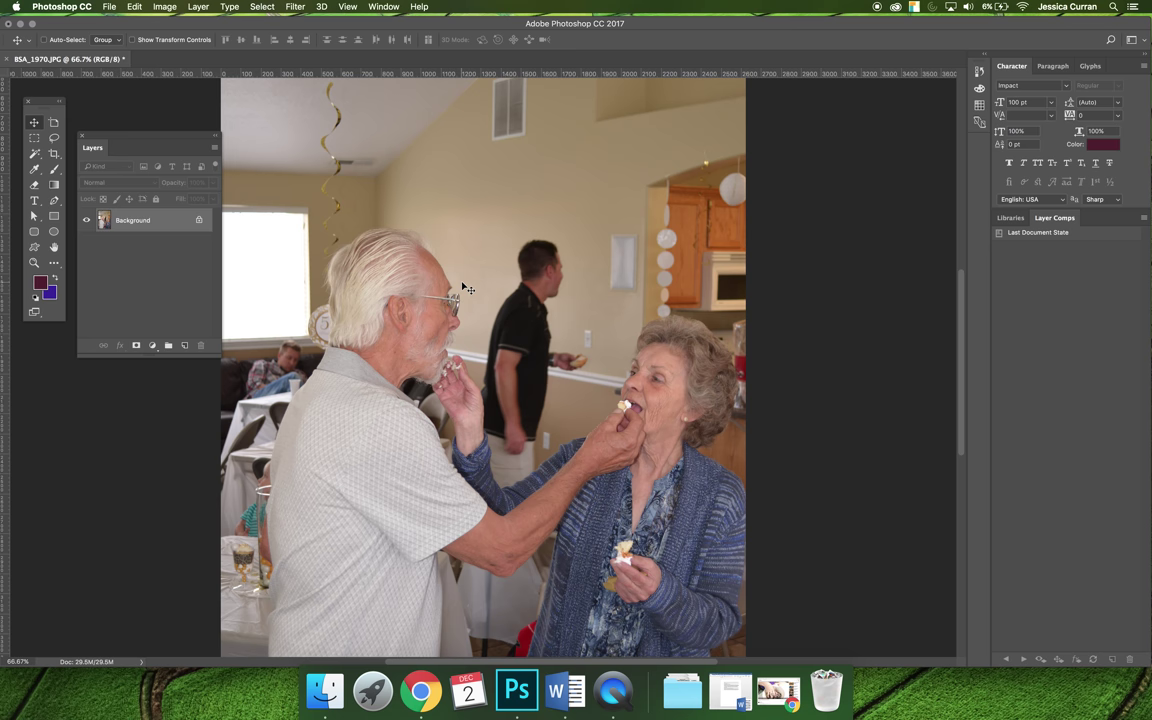
{"action": "key", "text": "super"}
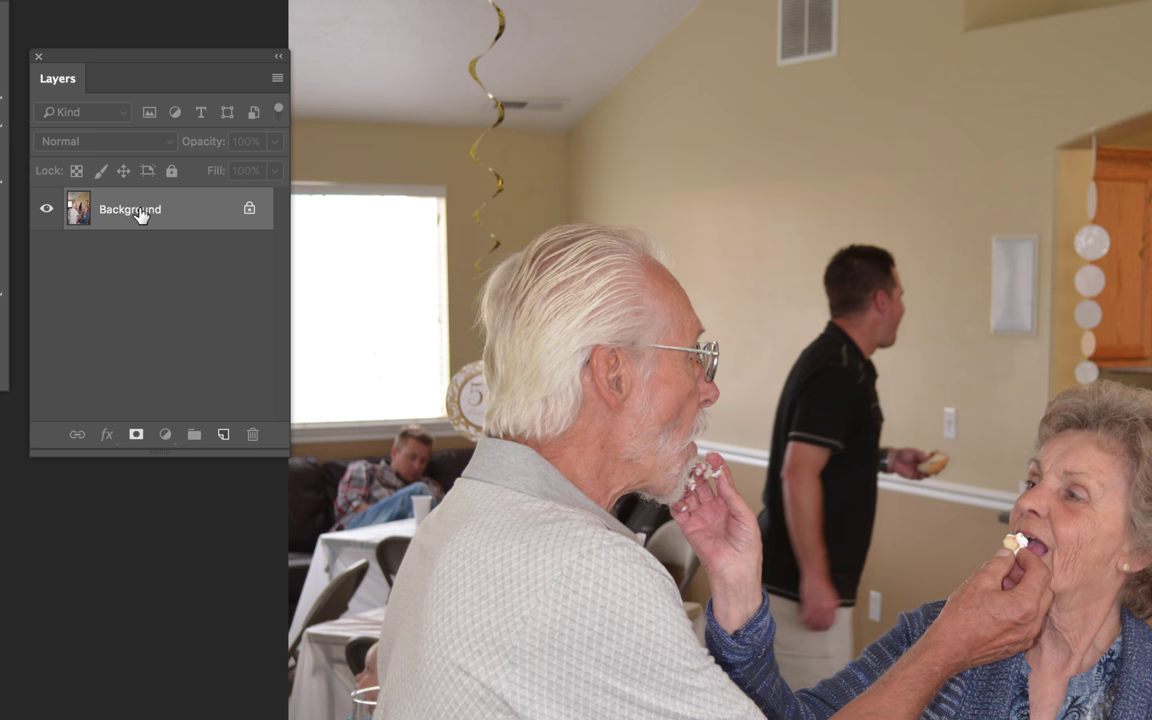
{"action": "key", "text": "ctrl+j"}
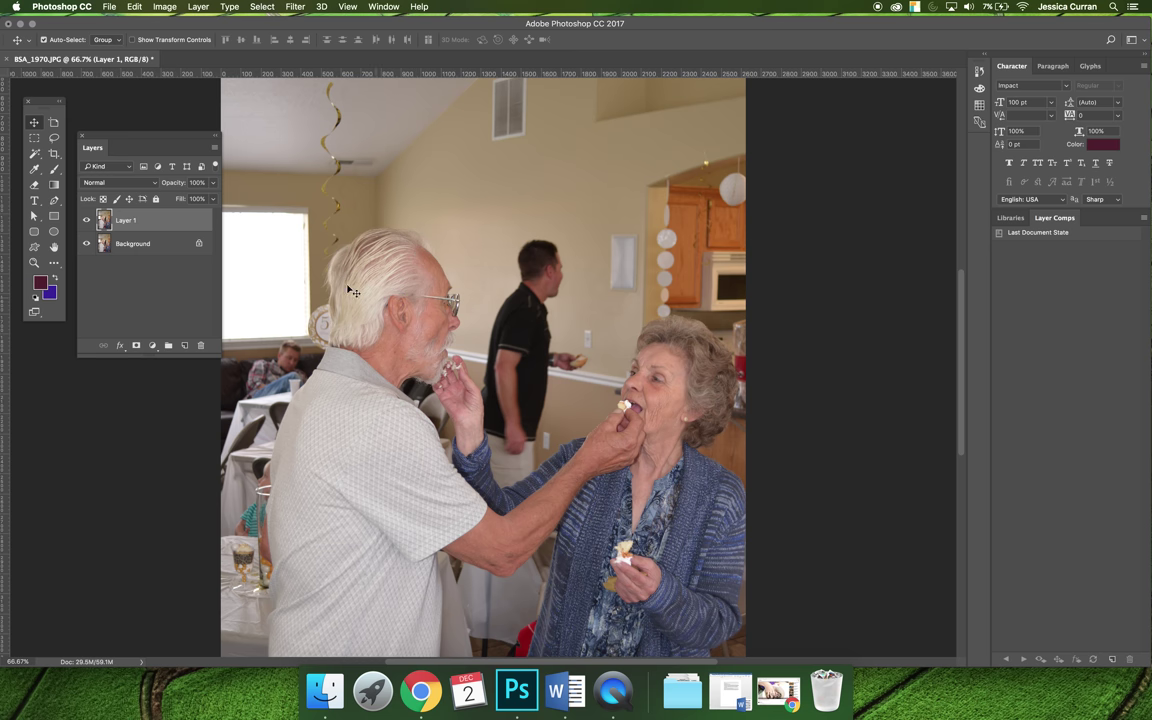
Open the Magic Wand tool flyout in the toolbar
{"action": "left_click", "coordinate": [36, 156]}
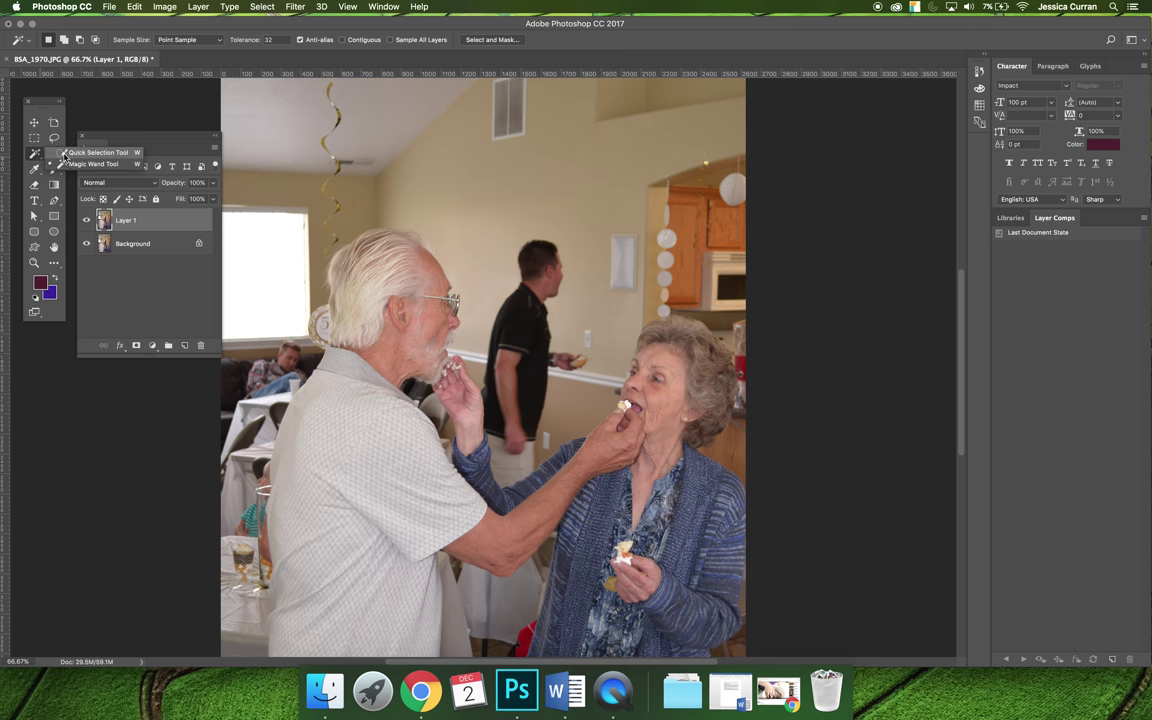
Quick-select the white-haired man's shirt, back, hair and forearm
{"action": "left_click", "coordinate": [66, 152]}
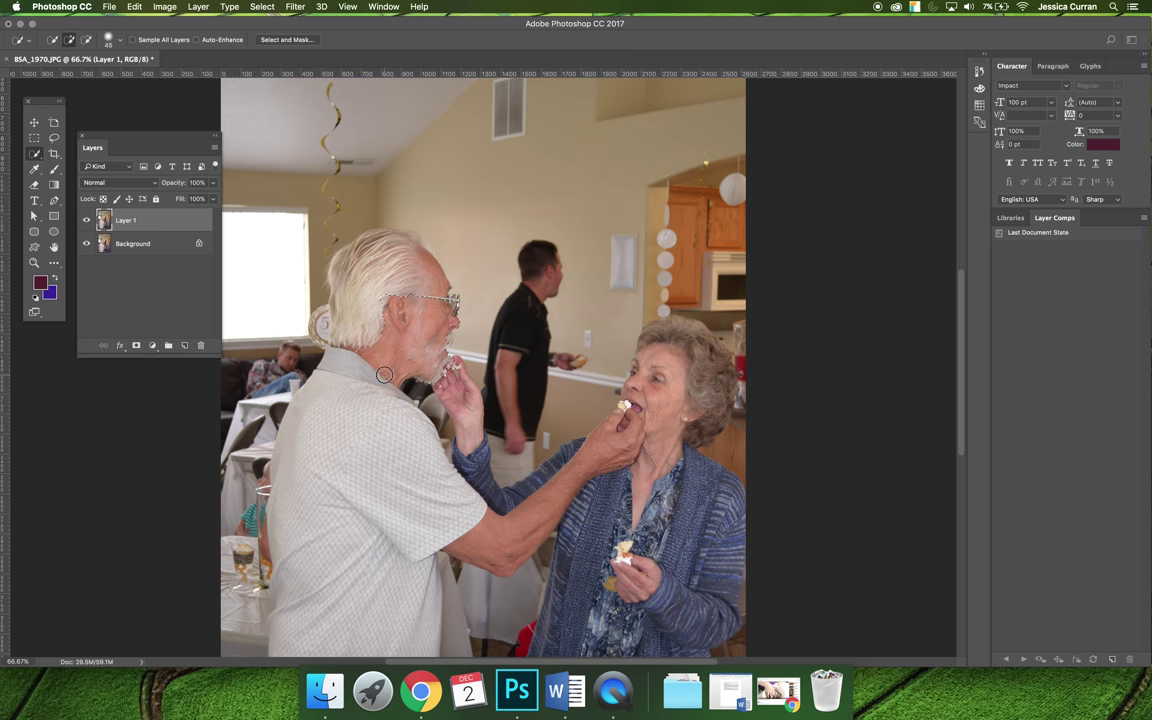
{"action": "left_click", "coordinate": [365, 419]}
{"action": "mouse_move", "coordinate": [353, 484]}
{"action": "left_mouse_down"}
{"action": "mouse_move", "coordinate": [359, 378]}
{"action": "mouse_move", "coordinate": [404, 283]}
{"action": "mouse_move", "coordinate": [393, 244]}
{"action": "mouse_move", "coordinate": [366, 246]}
{"action": "mouse_move", "coordinate": [417, 240]}
{"action": "left_mouse_up"}
{"action": "mouse_move", "coordinate": [446, 462]}
{"action": "left_mouse_down"}
{"action": "mouse_move", "coordinate": [490, 472]}
{"action": "mouse_move", "coordinate": [547, 452]}
{"action": "left_mouse_up"}
In Select and Mask, set Output To to New Layer and apply it
{"action": "left_click", "coordinate": [270, 41]}
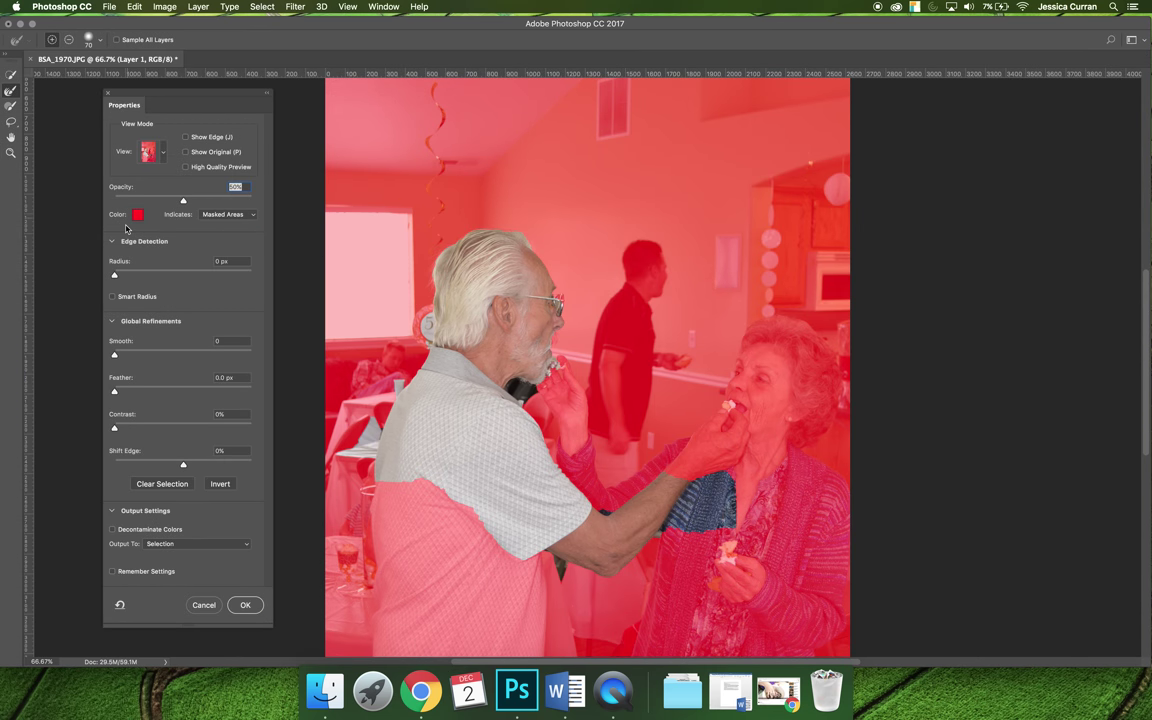
{"action": "left_click", "coordinate": [155, 545]}
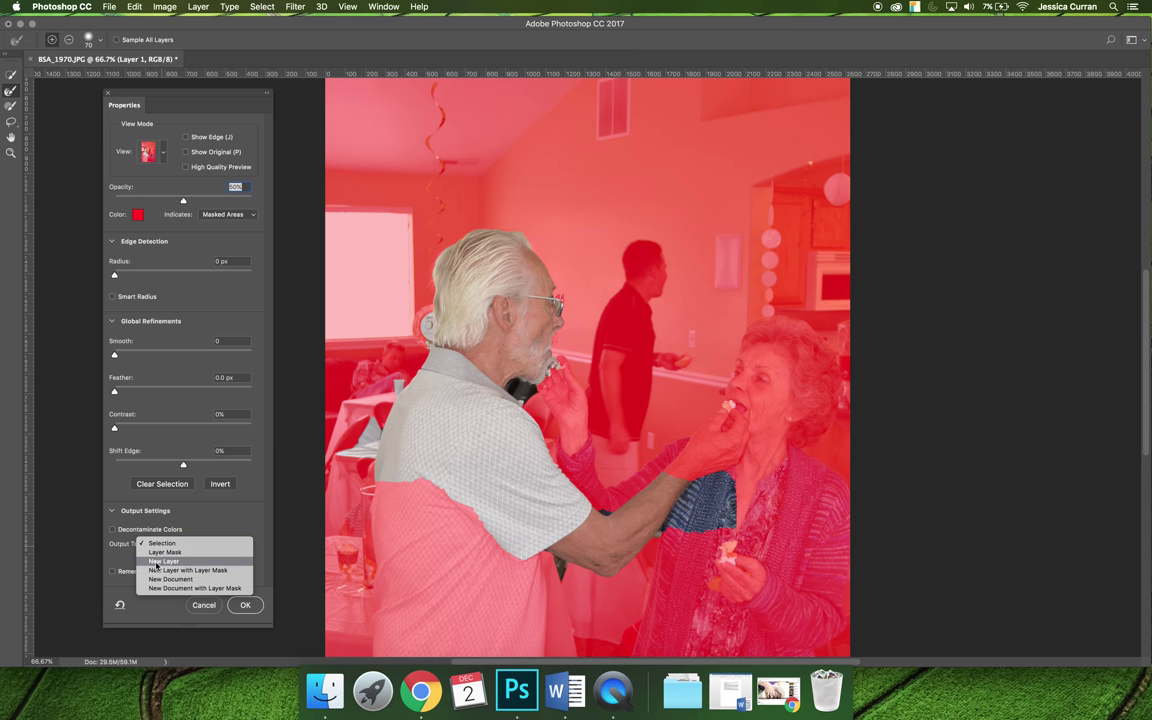
{"action": "left_click", "coordinate": [160, 561]}
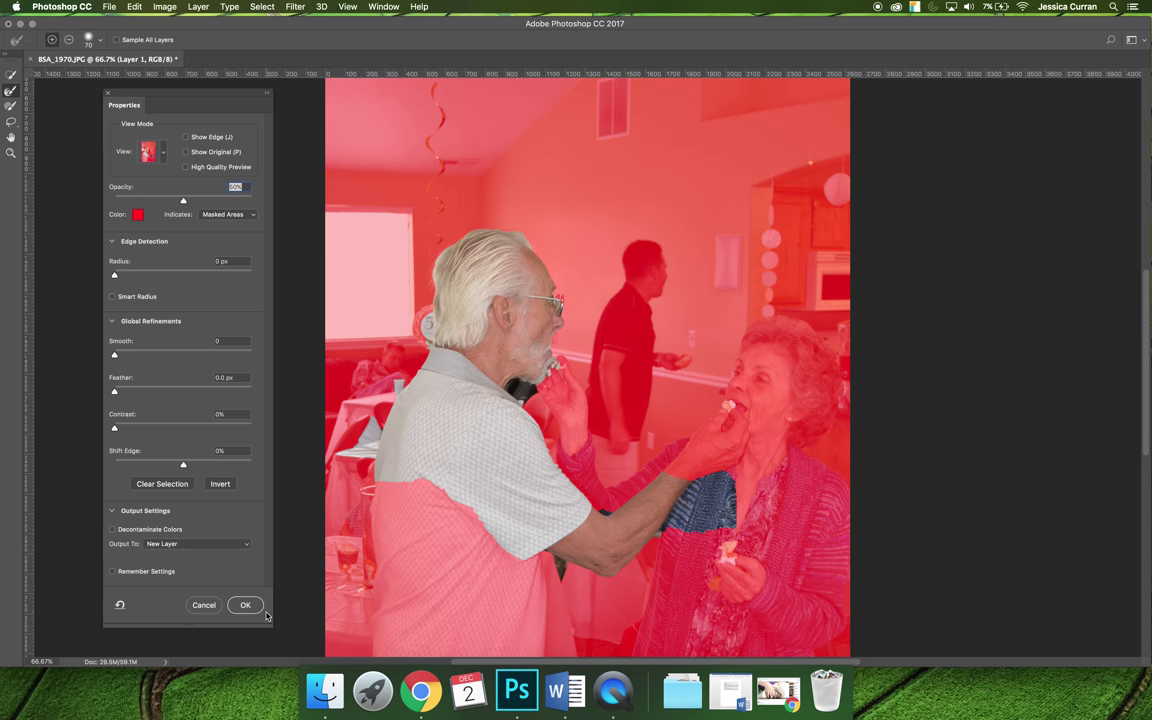
{"action": "left_click", "coordinate": [245, 605]}
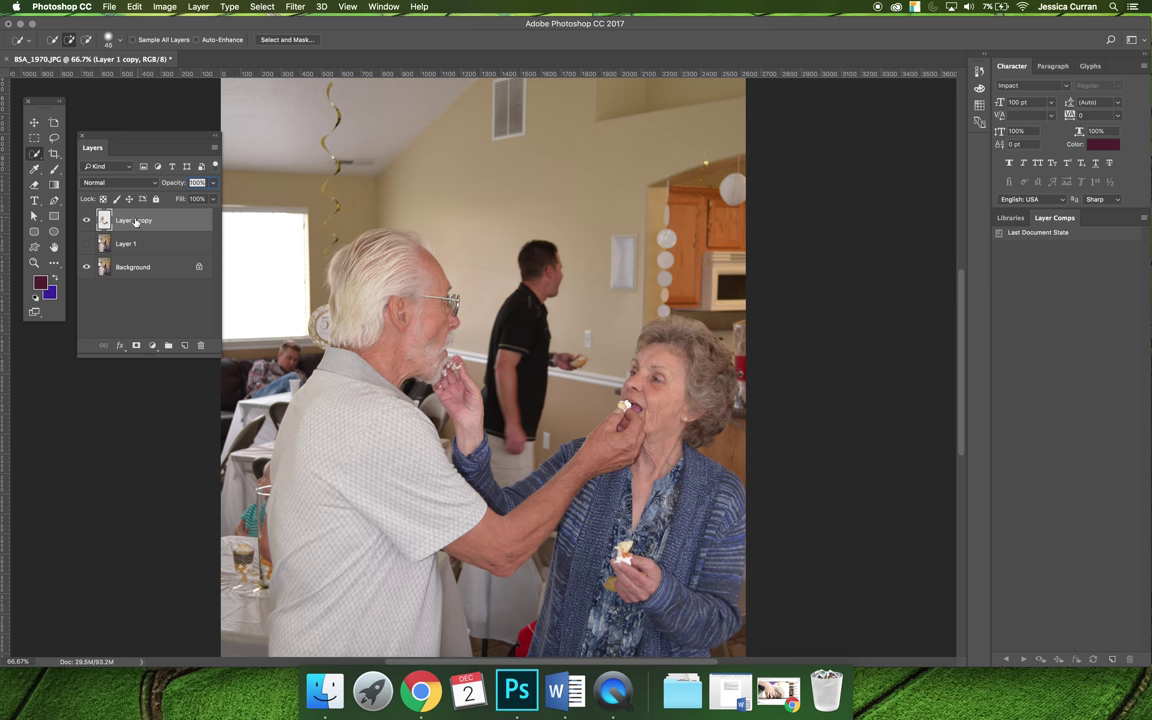
Check the cut-out by toggling layer visibility, then delete Layer 1 copy
{"action": "left_click", "coordinate": [86, 267]}
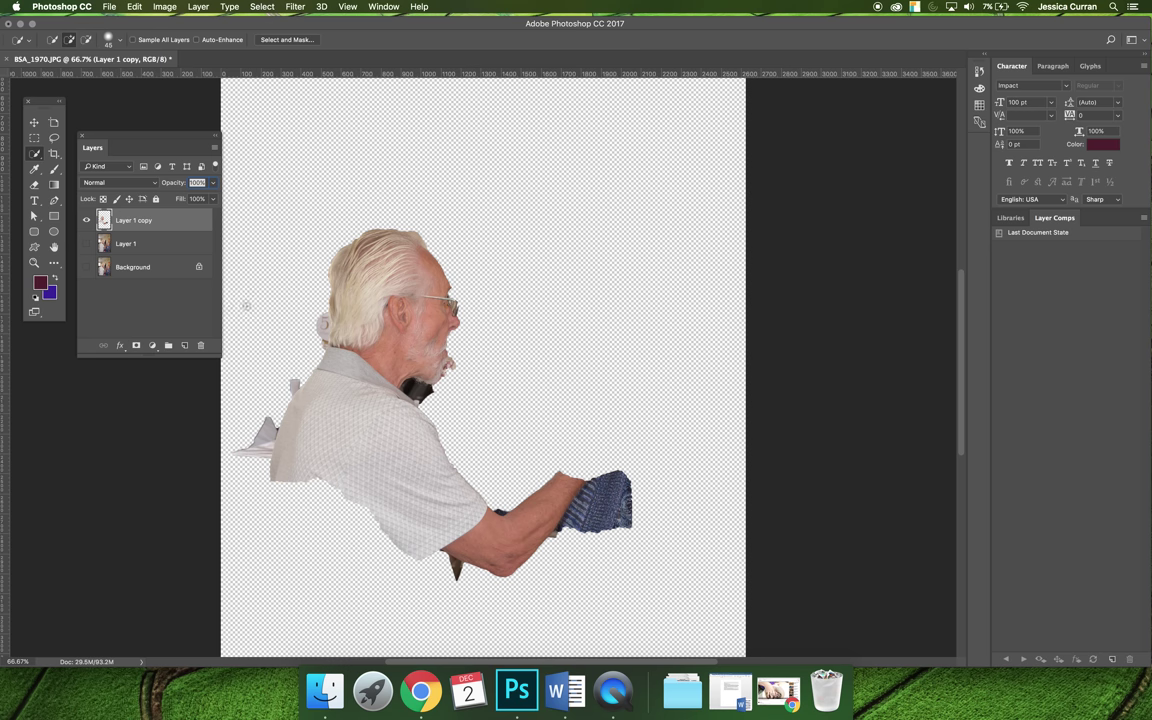
{"action": "left_click", "coordinate": [86, 244]}
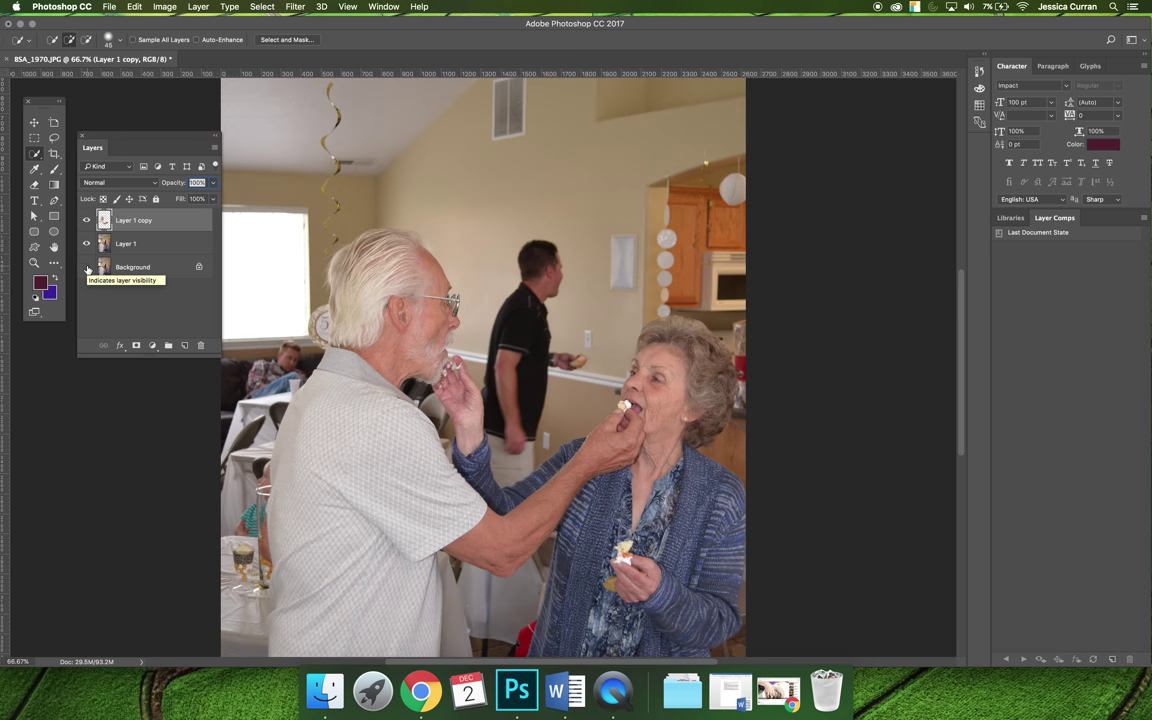
{"action": "left_click", "coordinate": [200, 345]}
{"action": "left_click", "coordinate": [673, 231]}
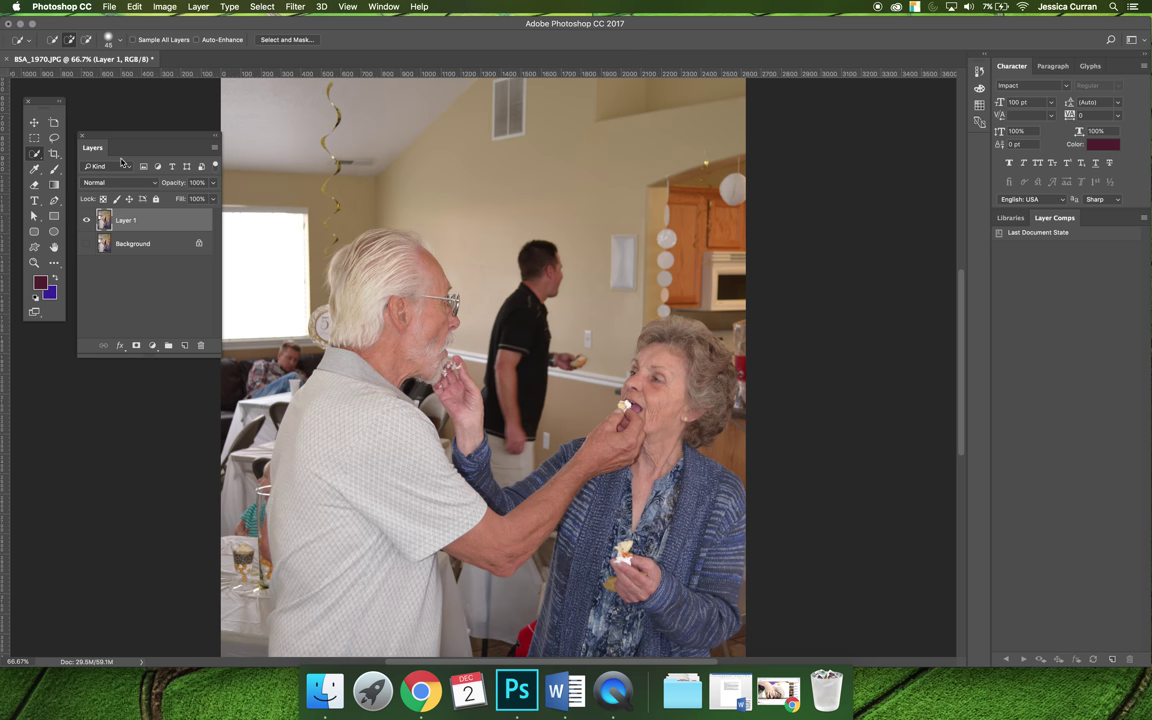
Lasso the standing man in the black shirt and Content-Aware Fill his area
{"action": "left_click", "coordinate": [54, 137]}
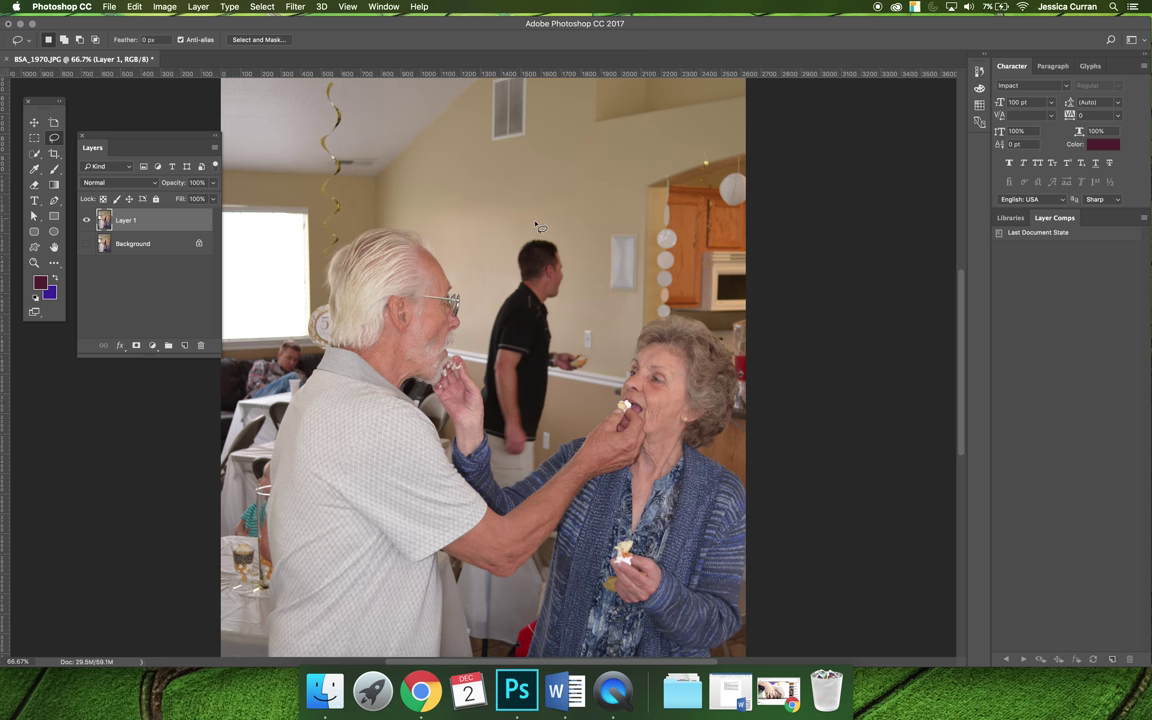
{"action": "mouse_move", "coordinate": [532, 224]}
{"action": "left_mouse_down"}
{"action": "mouse_move", "coordinate": [504, 257]}
{"action": "mouse_move", "coordinate": [512, 273]}
{"action": "mouse_move", "coordinate": [477, 378]}
{"action": "mouse_move", "coordinate": [510, 484]}
{"action": "mouse_move", "coordinate": [577, 350]}
{"action": "mouse_move", "coordinate": [558, 255]}
{"action": "mouse_move", "coordinate": [538, 229]}
{"action": "mouse_move", "coordinate": [498, 212]}
{"action": "left_mouse_up"}
{"action": "left_click", "coordinate": [134, 7]}
{"action": "left_click", "coordinate": [148, 202]}
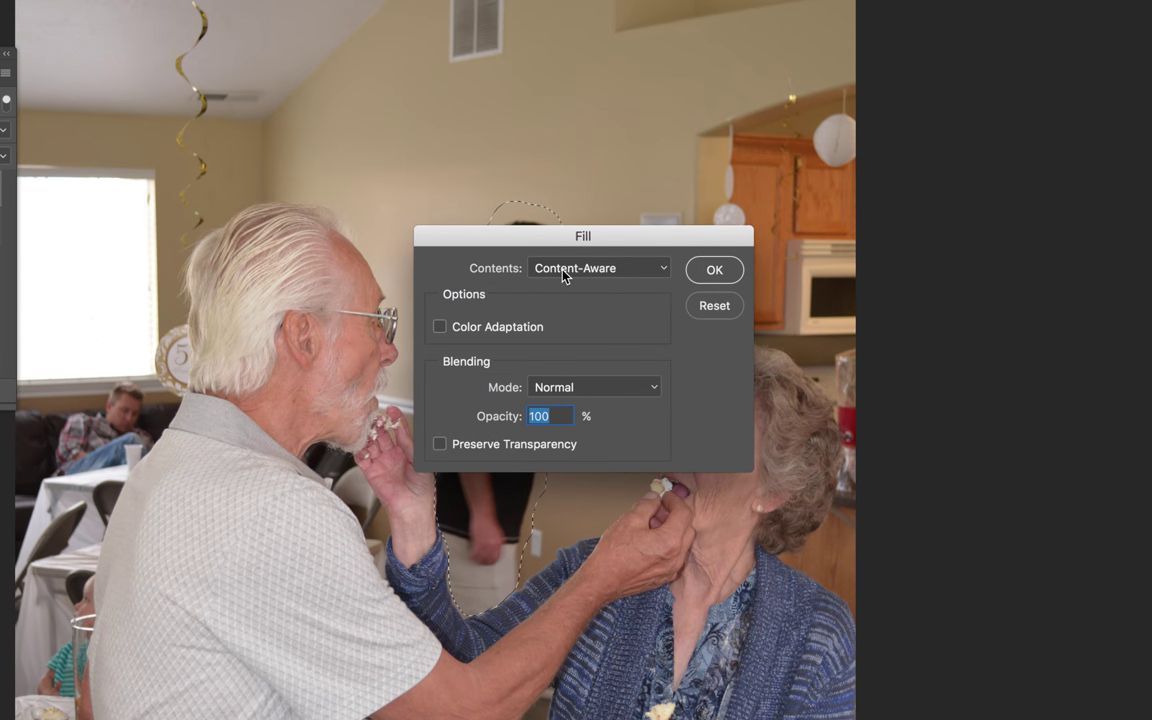
{"action": "left_click", "coordinate": [568, 270]}
{"action": "left_click", "coordinate": [540, 267]}
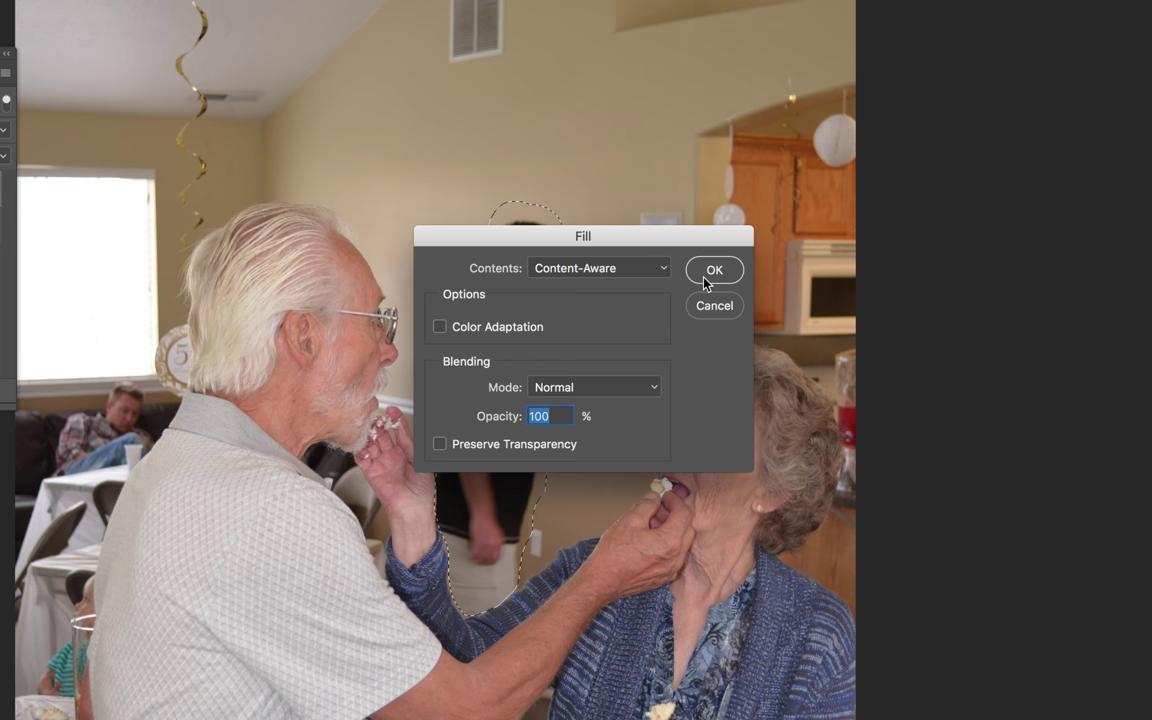
{"action": "left_click", "coordinate": [715, 271]}
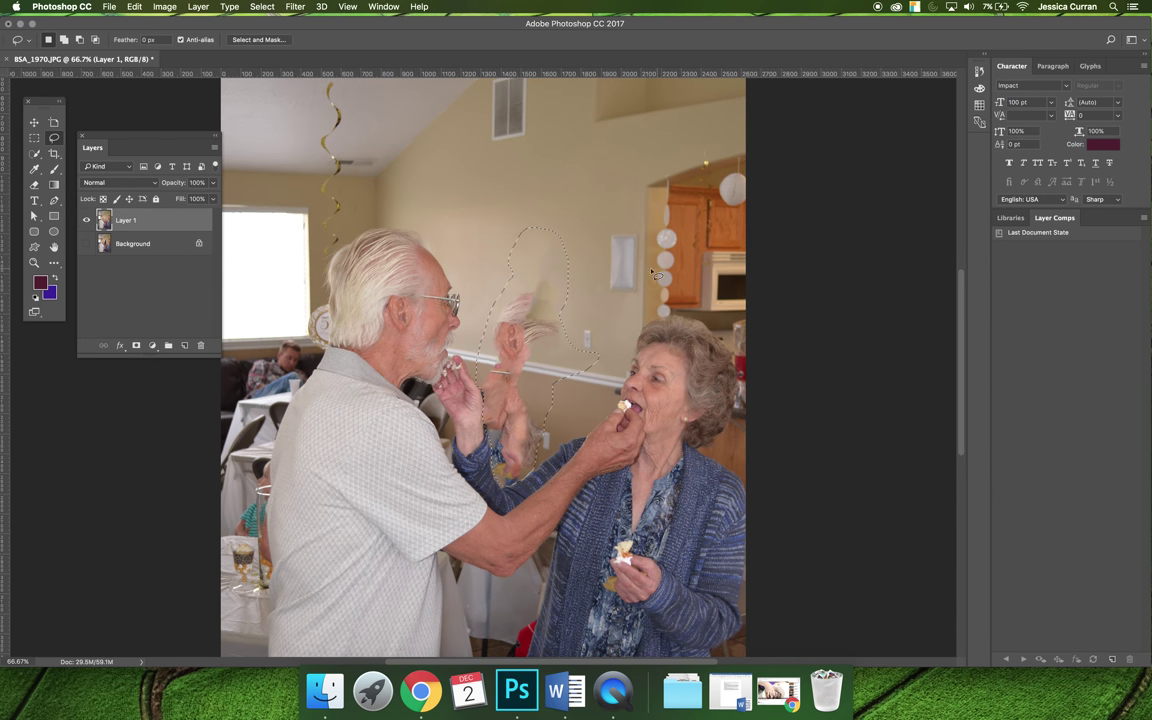
Deselect and zoom to 300% on the leftover ear and hair fragments
{"action": "key", "text": "super+d"}
{"action": "key", "text": "super+equal"}
{"action": "key", "text": "super+equal"}
{"action": "key", "text": "super+equal"}
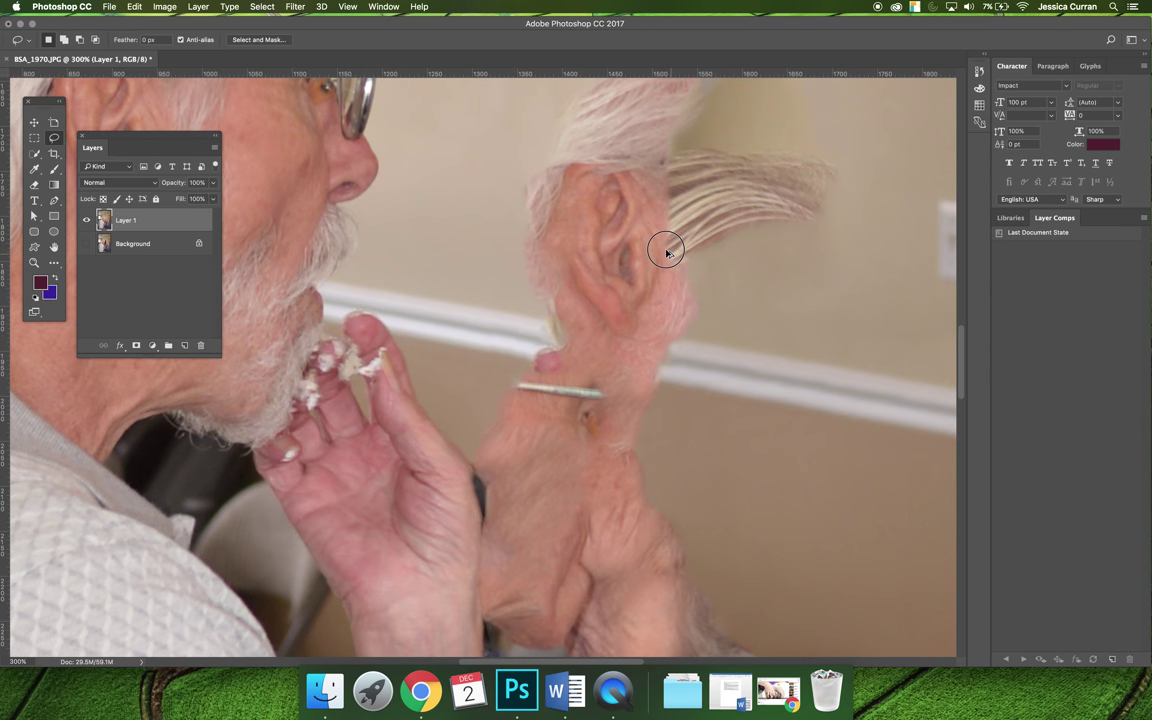
{"action": "scroll", "coordinate": [489, 483], "scroll_direction": "up", "scroll_amount": 5}
{"action": "scroll", "coordinate": [489, 483], "scroll_direction": "right", "scroll_amount": 5}
{"action": "scroll", "coordinate": [407, 530], "scroll_direction": "down", "scroll_amount": 3}
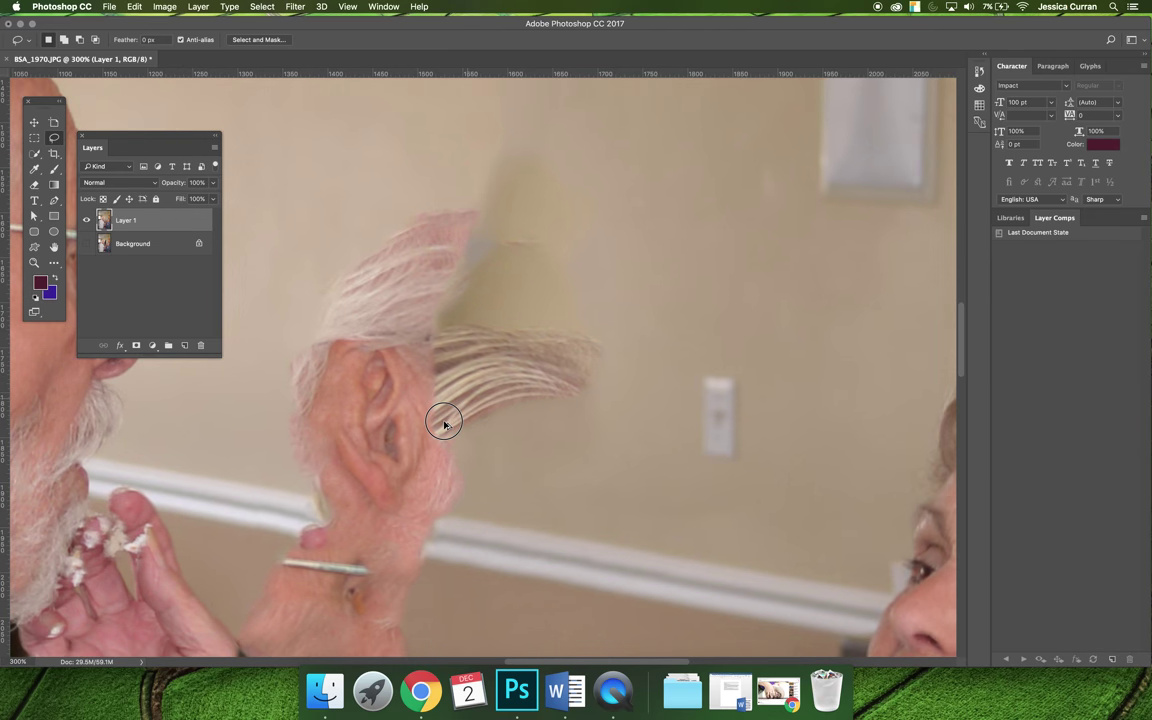
{"action": "scroll", "coordinate": [452, 412], "scroll_direction": "down", "scroll_amount": 1}
{"action": "scroll", "coordinate": [452, 412], "scroll_direction": "left", "scroll_amount": 1}
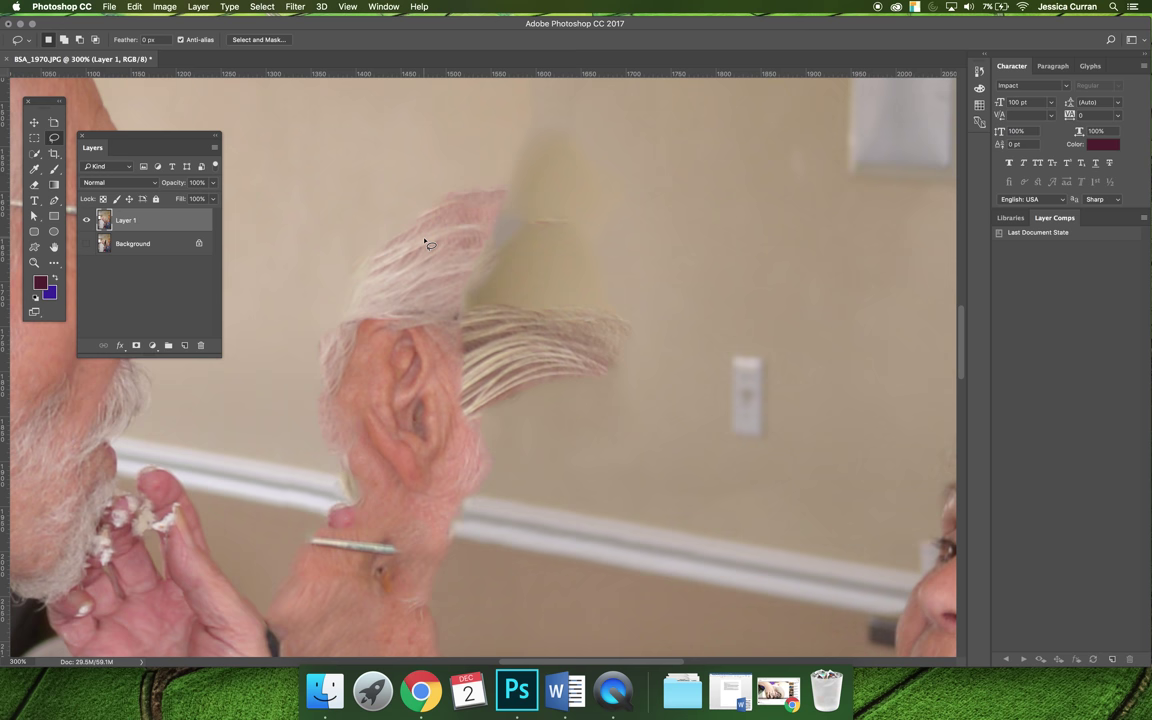
{"action": "left_click", "coordinate": [54, 263]}
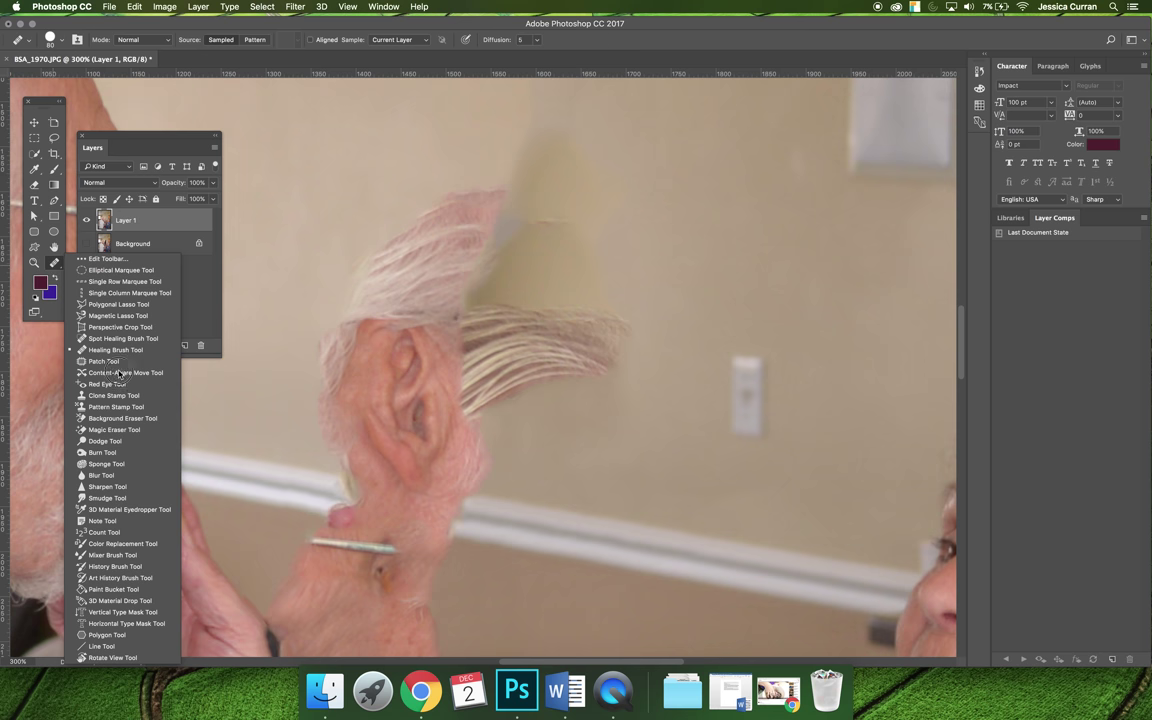
Clone Stamp wall texture over the hair wisps, undoing a stray eye-shaped patch
{"action": "left_click", "coordinate": [126, 399]}
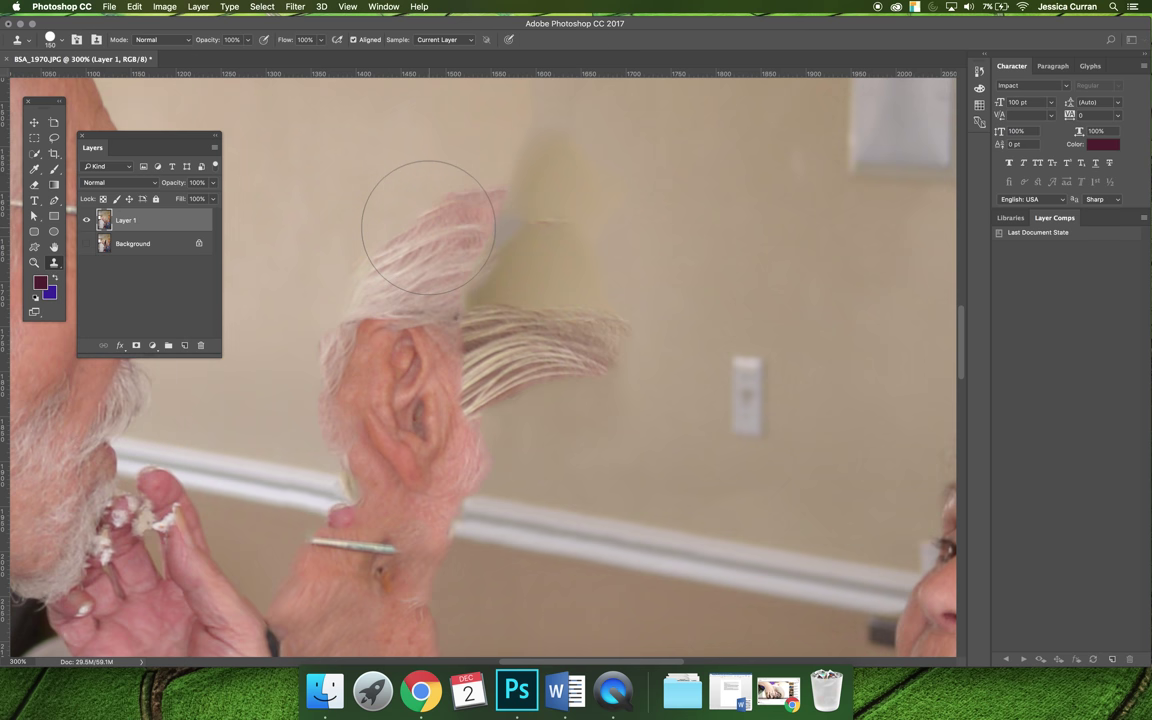
{"action": "key", "text": "super+minus"}
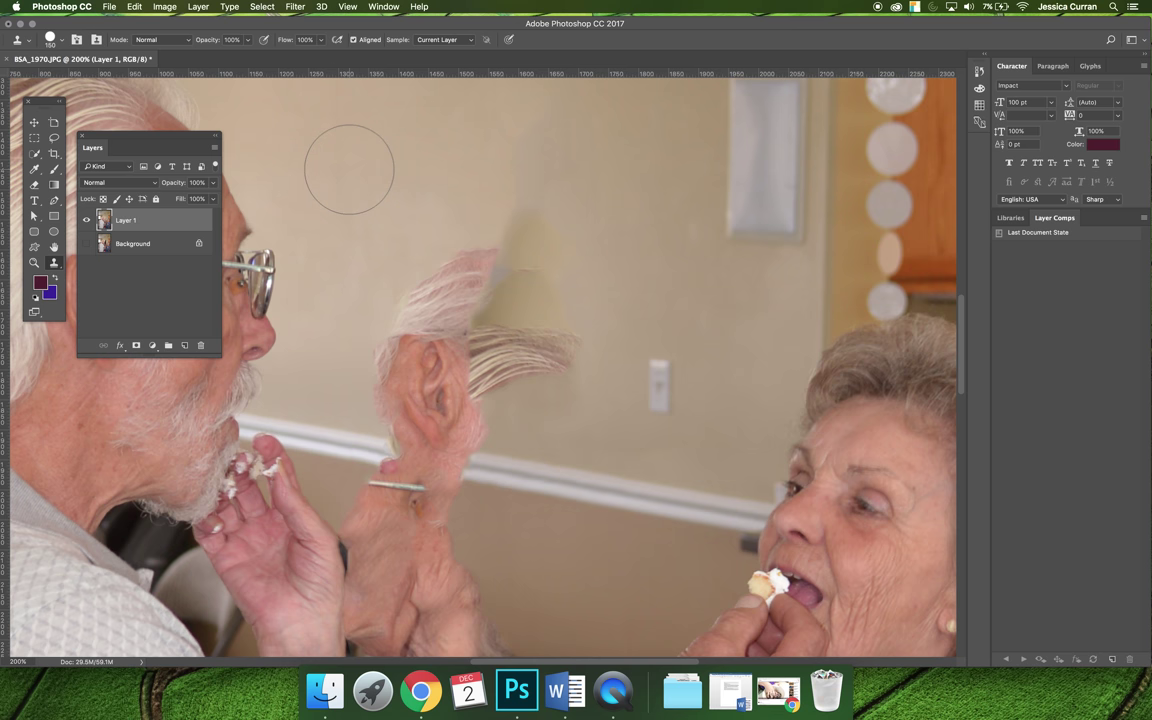
{"action": "left_click_drag", "start_coordinate": [461, 275], "coordinate": [467, 293]}
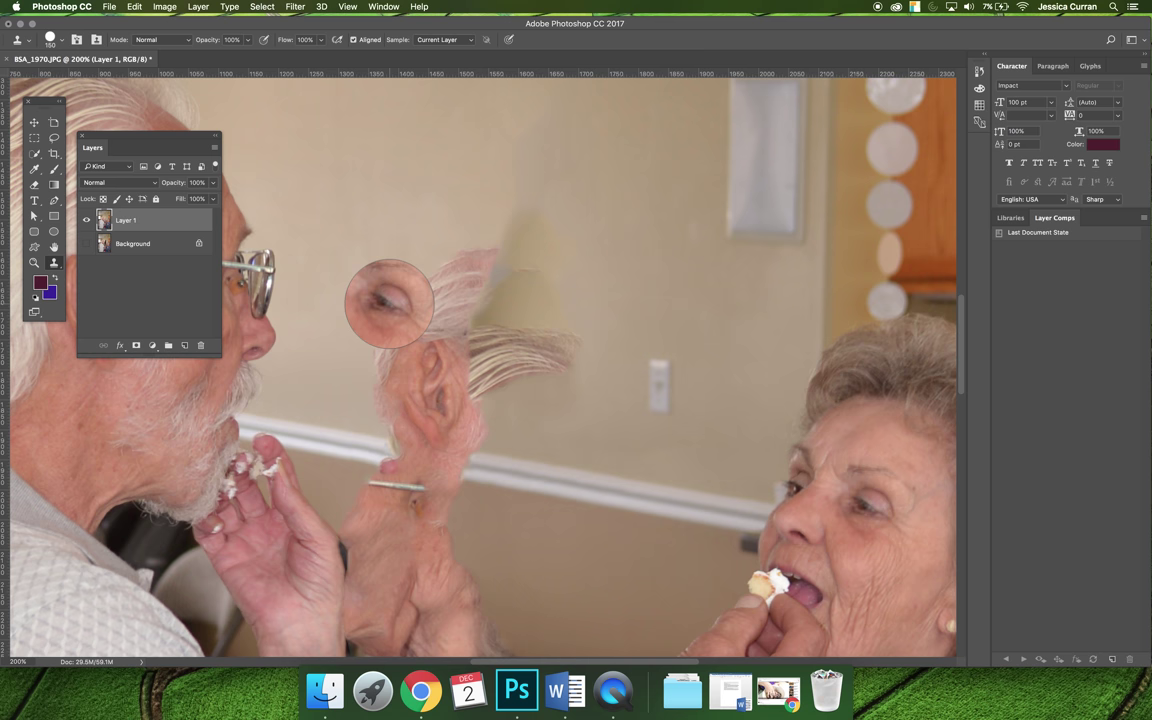
{"action": "left_click", "coordinate": [389, 303]}
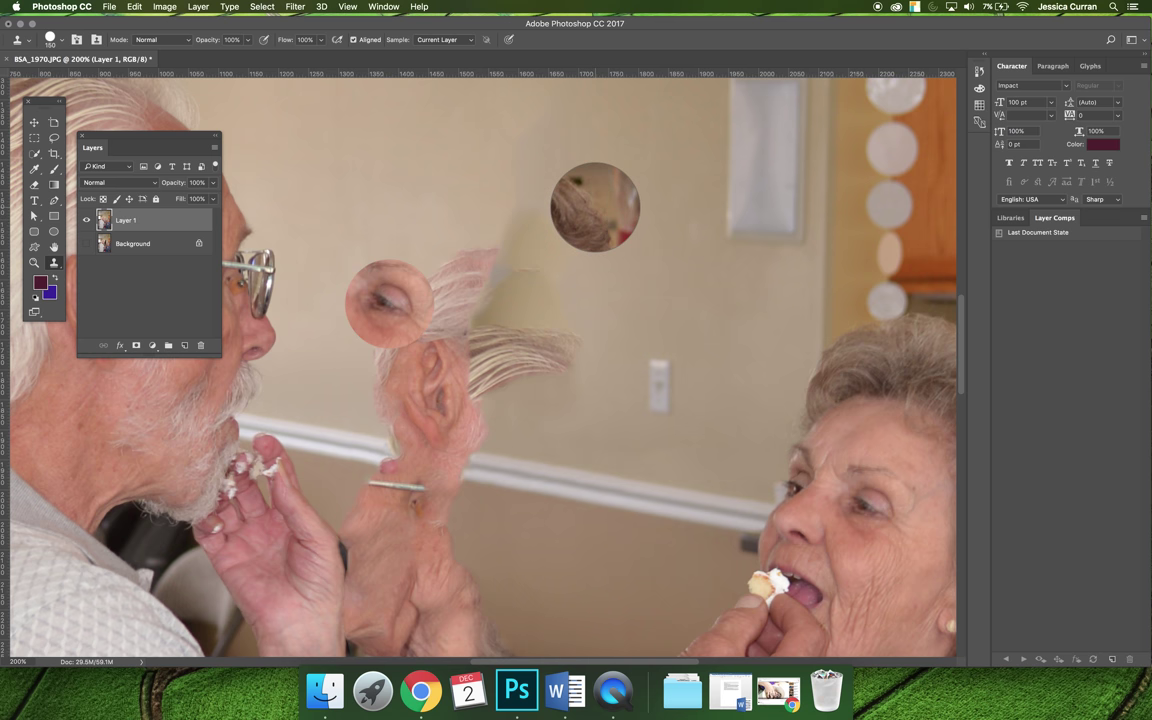
{"action": "key", "text": "super+z"}
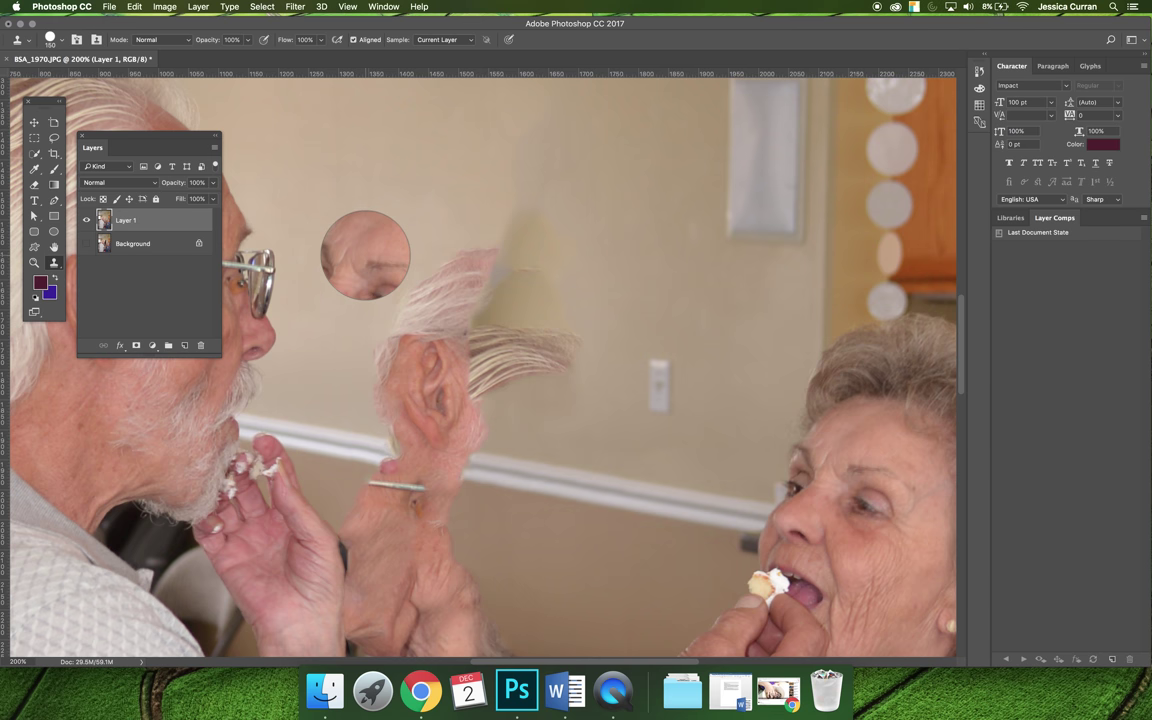
Resample plain wall and clone over the hair above the ear, undoing smears onto the white panel
{"action": "left_click", "coordinate": [365, 255], "text": "alt"}
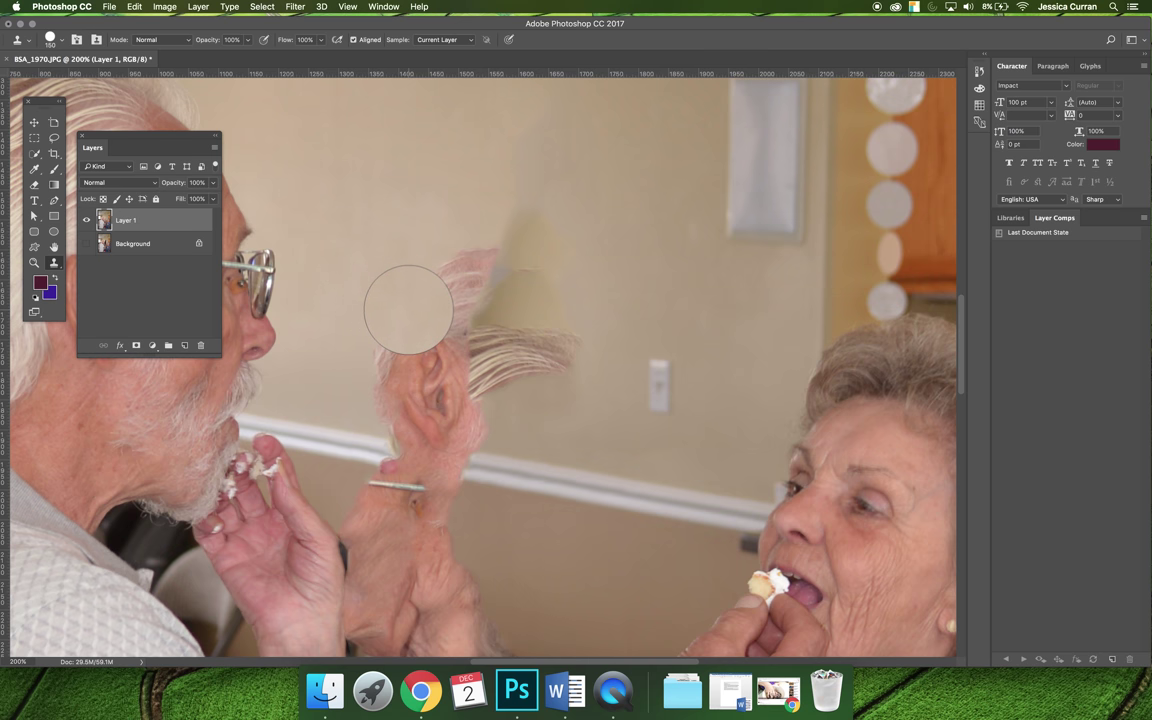
{"action": "mouse_move", "coordinate": [408, 310]}
{"action": "left_mouse_down"}
{"action": "mouse_move", "coordinate": [469, 266]}
{"action": "mouse_move", "coordinate": [471, 208]}
{"action": "mouse_move", "coordinate": [425, 178]}
{"action": "left_mouse_up"}
{"action": "mouse_move", "coordinate": [428, 220]}
{"action": "left_mouse_down"}
{"action": "mouse_move", "coordinate": [455, 172]}
{"action": "mouse_move", "coordinate": [549, 174]}
{"action": "left_mouse_up"}
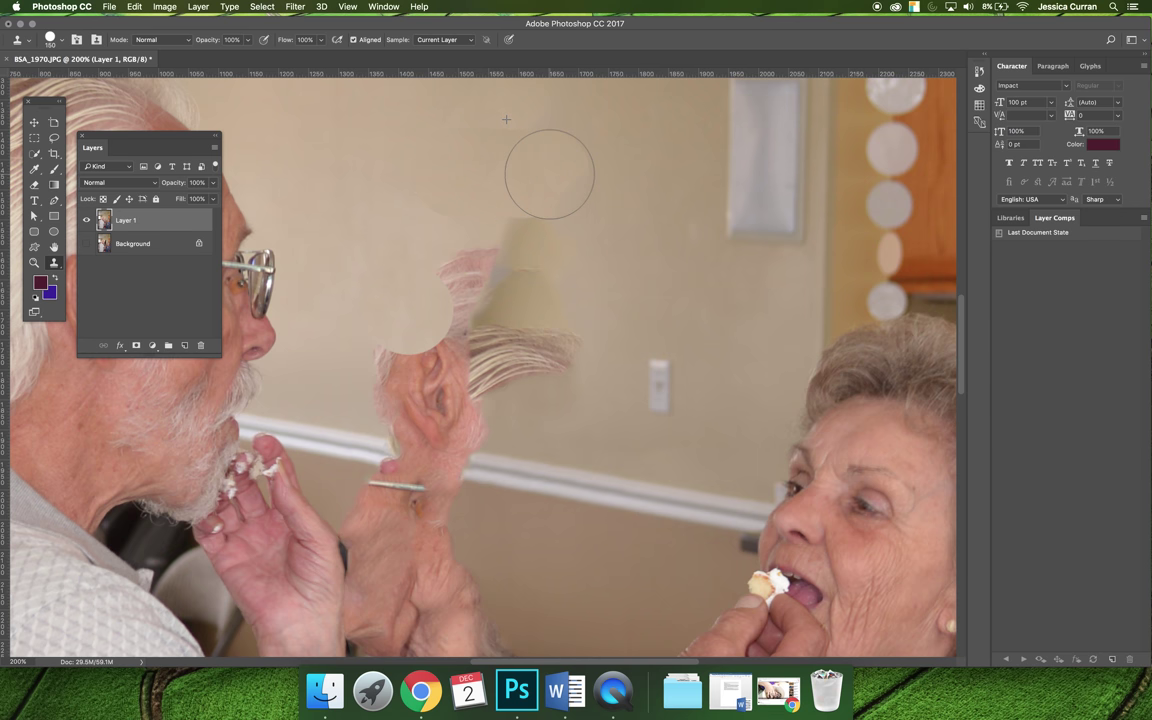
{"action": "mouse_move", "coordinate": [549, 174]}
{"action": "left_mouse_down"}
{"action": "mouse_move", "coordinate": [878, 180]}
{"action": "mouse_move", "coordinate": [815, 165]}
{"action": "mouse_move", "coordinate": [838, 180]}
{"action": "mouse_move", "coordinate": [958, 185]}
{"action": "left_mouse_up"}
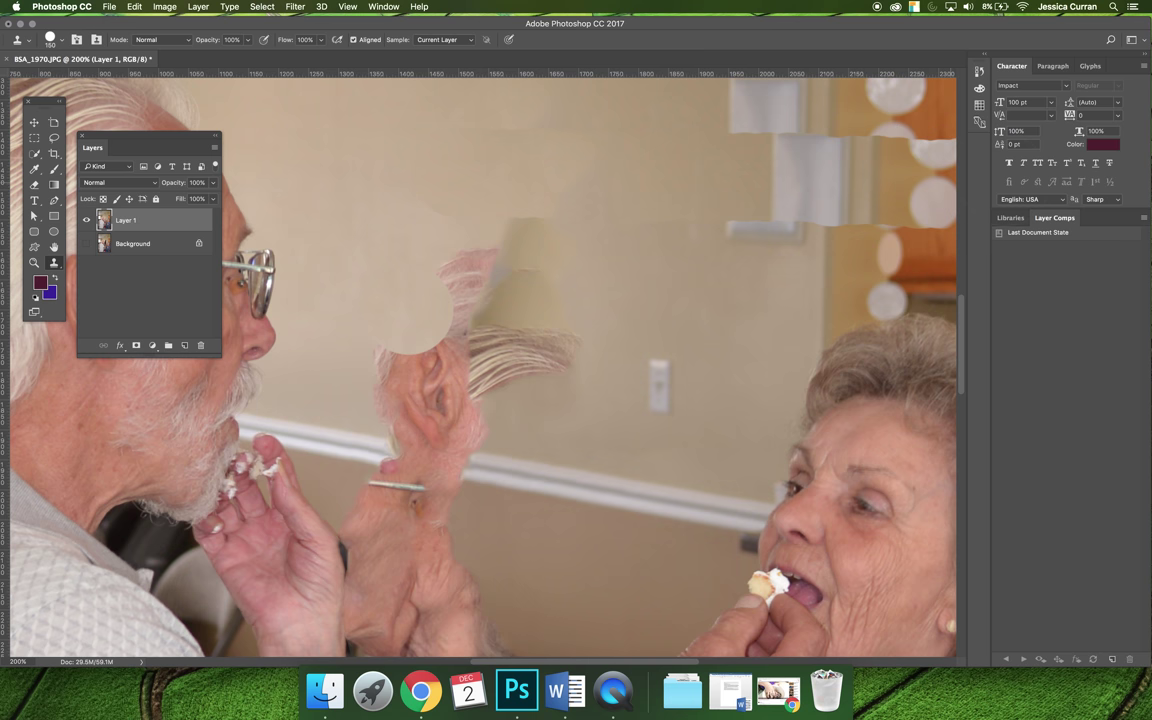
{"action": "key", "text": "super+z"}
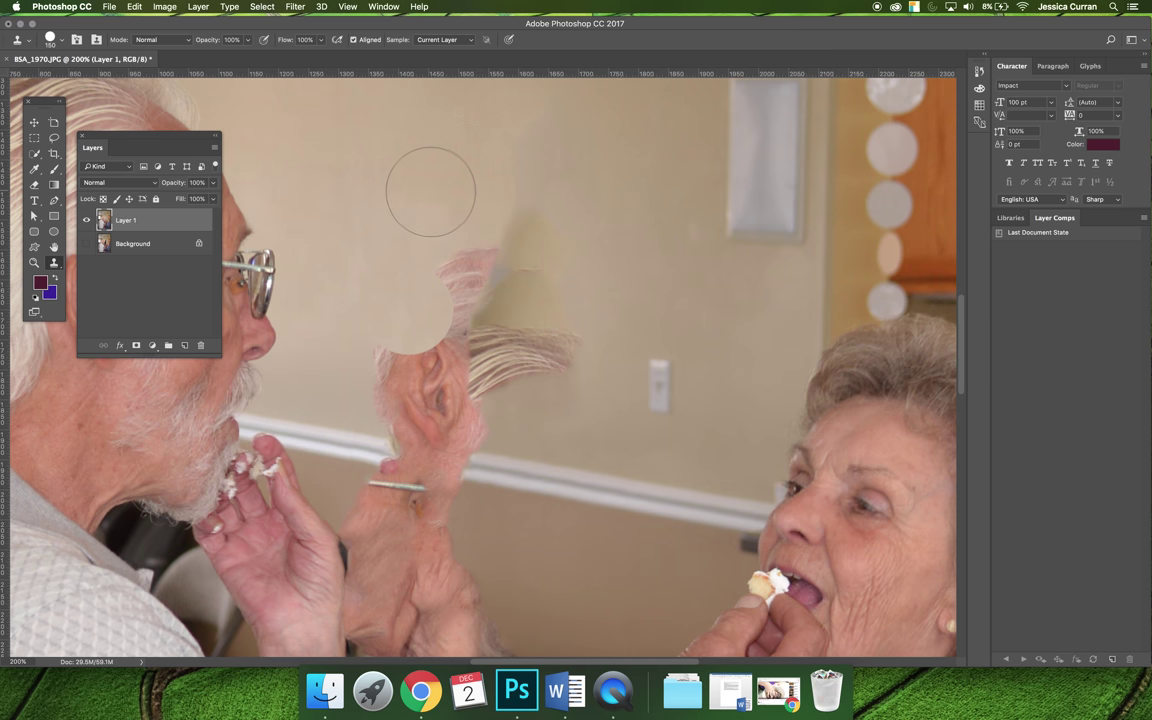
{"action": "left_click", "coordinate": [411, 222], "text": "alt"}
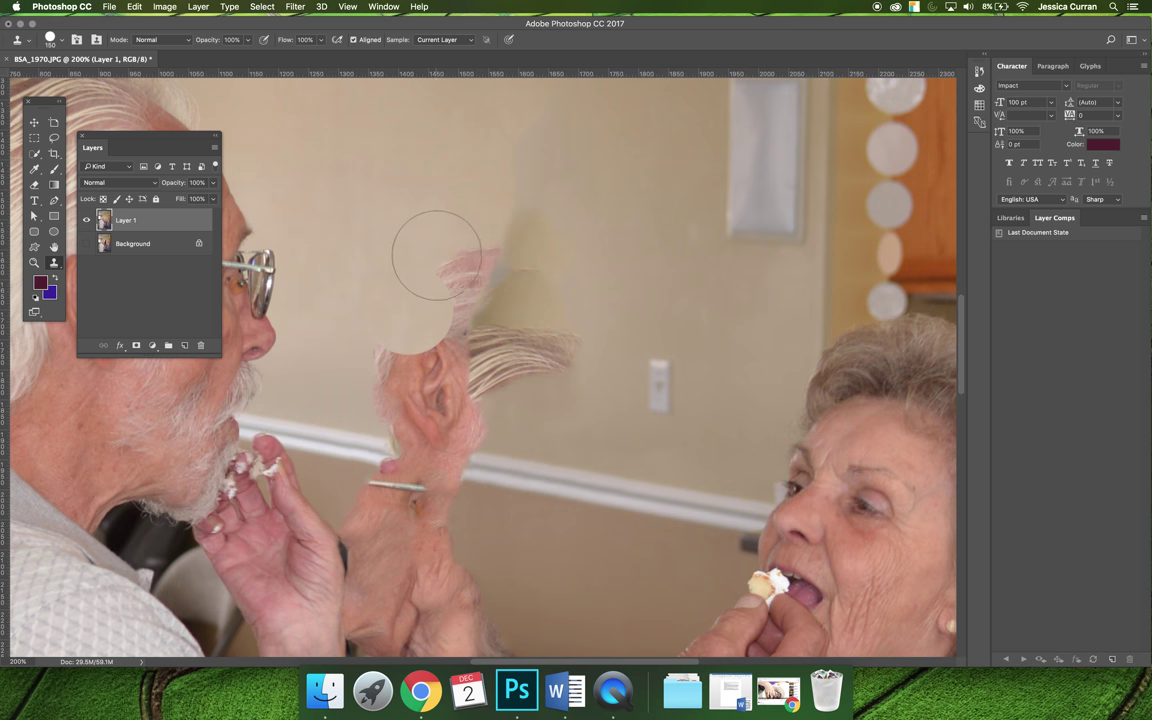
Clone wall over the stray hair strands, undoing a duplicated light switch
{"action": "left_click_drag", "start_coordinate": [437, 244], "coordinate": [450, 257]}
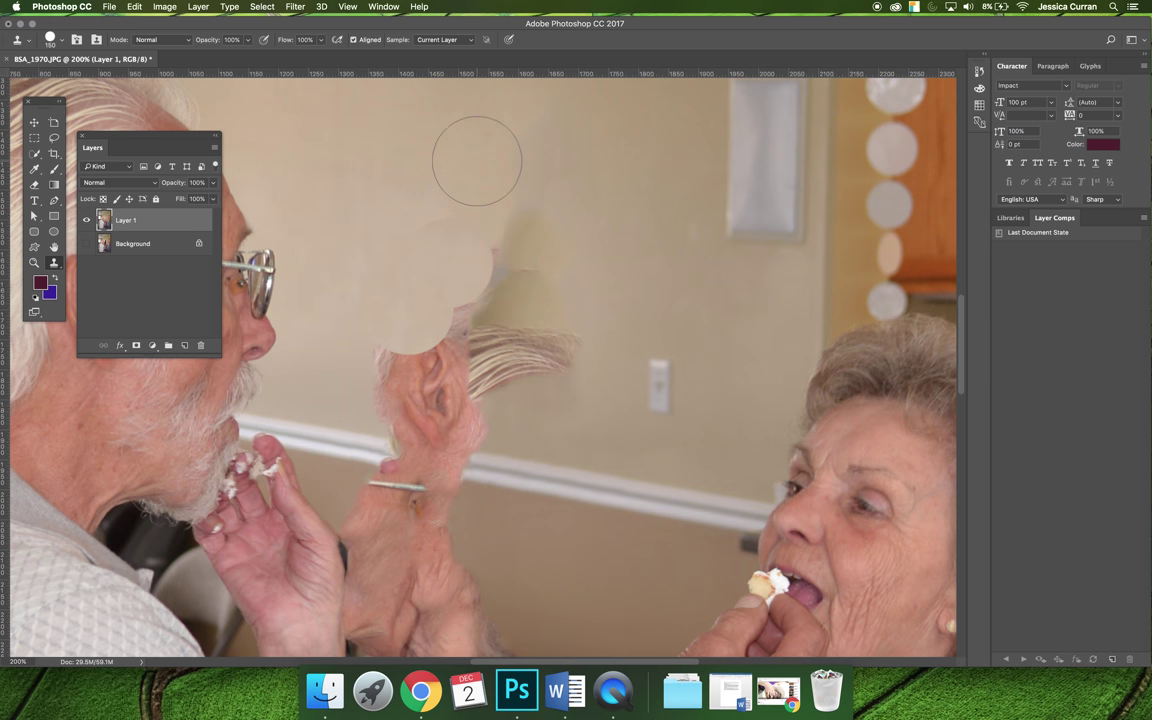
{"action": "left_click", "coordinate": [473, 162], "text": "alt"}
{"action": "left_click", "coordinate": [505, 236]}
{"action": "left_click_drag", "start_coordinate": [505, 236], "coordinate": [589, 170]}
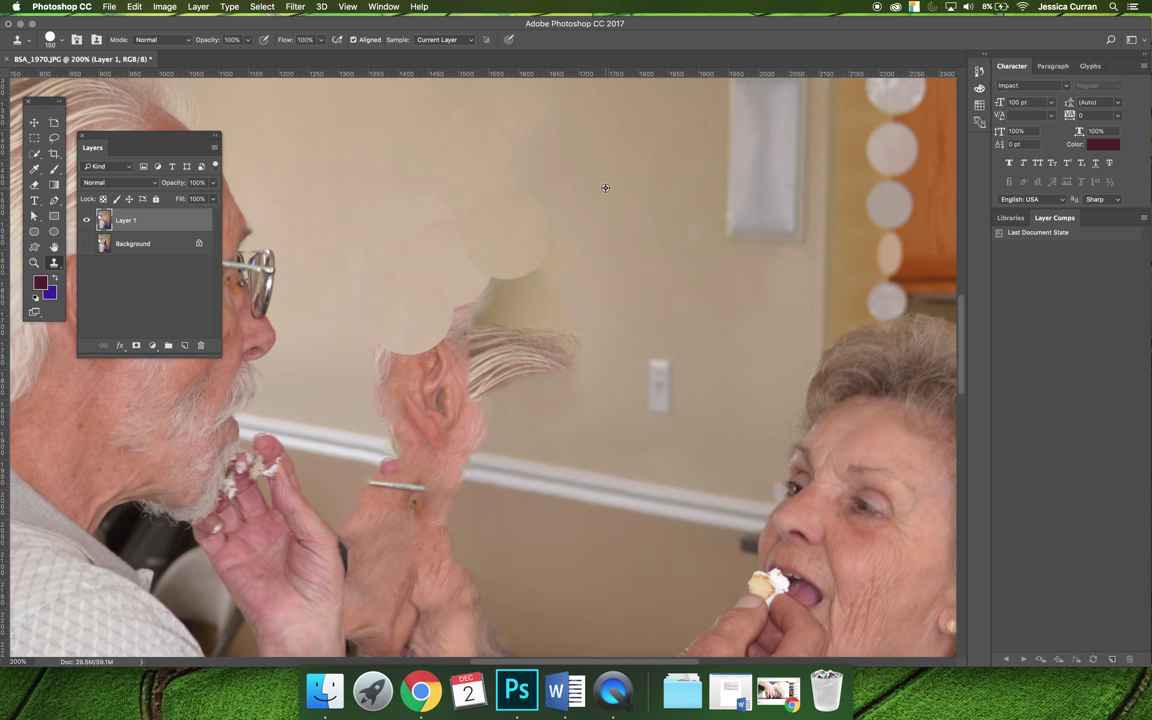
{"action": "left_click", "coordinate": [610, 264], "text": "alt"}
{"action": "left_click", "coordinate": [561, 268]}
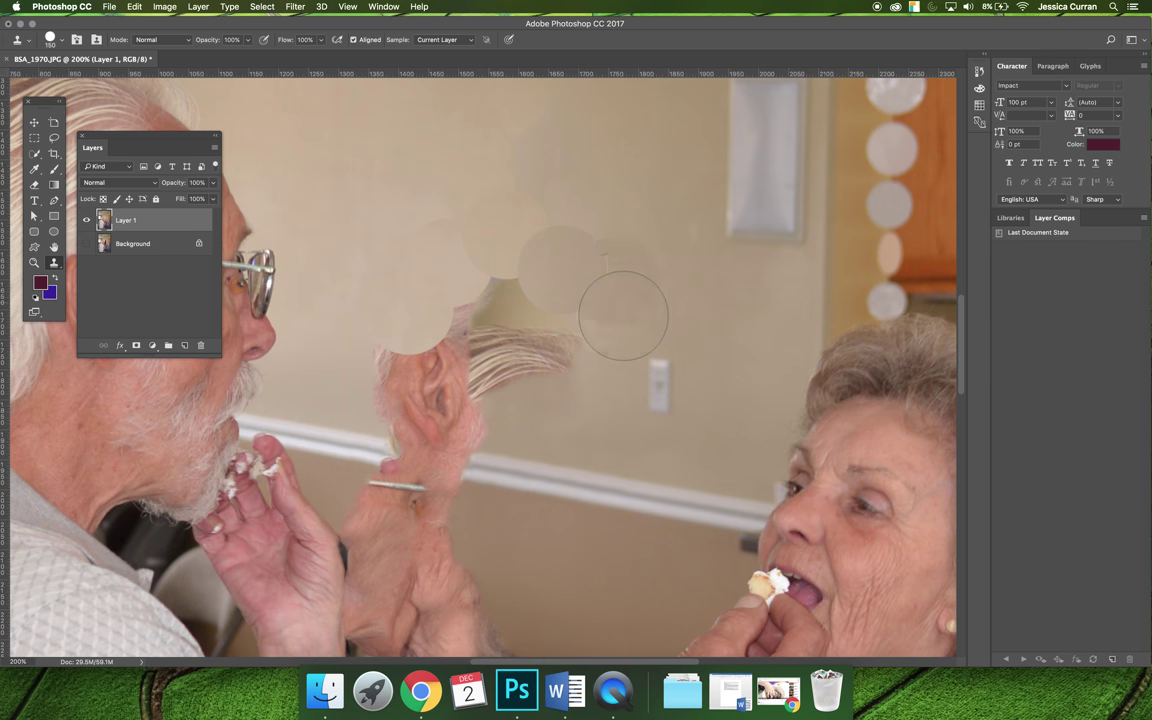
{"action": "left_click", "coordinate": [595, 410]}
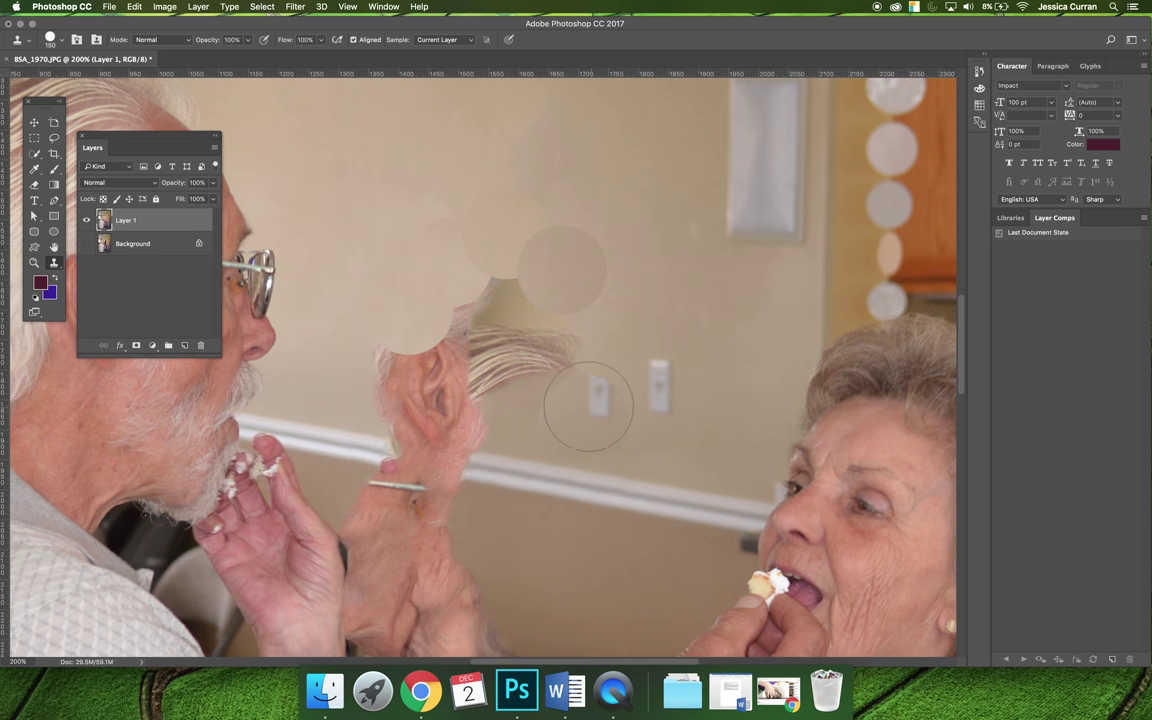
{"action": "key", "text": "alt+super+z"}
Clone wall colour over the hair strands near the rail and the glasses stem
{"action": "mouse_move", "coordinate": [597, 386]}
{"action": "left_mouse_down"}
{"action": "mouse_move", "coordinate": [566, 347]}
{"action": "mouse_move", "coordinate": [553, 356]}
{"action": "left_mouse_up"}
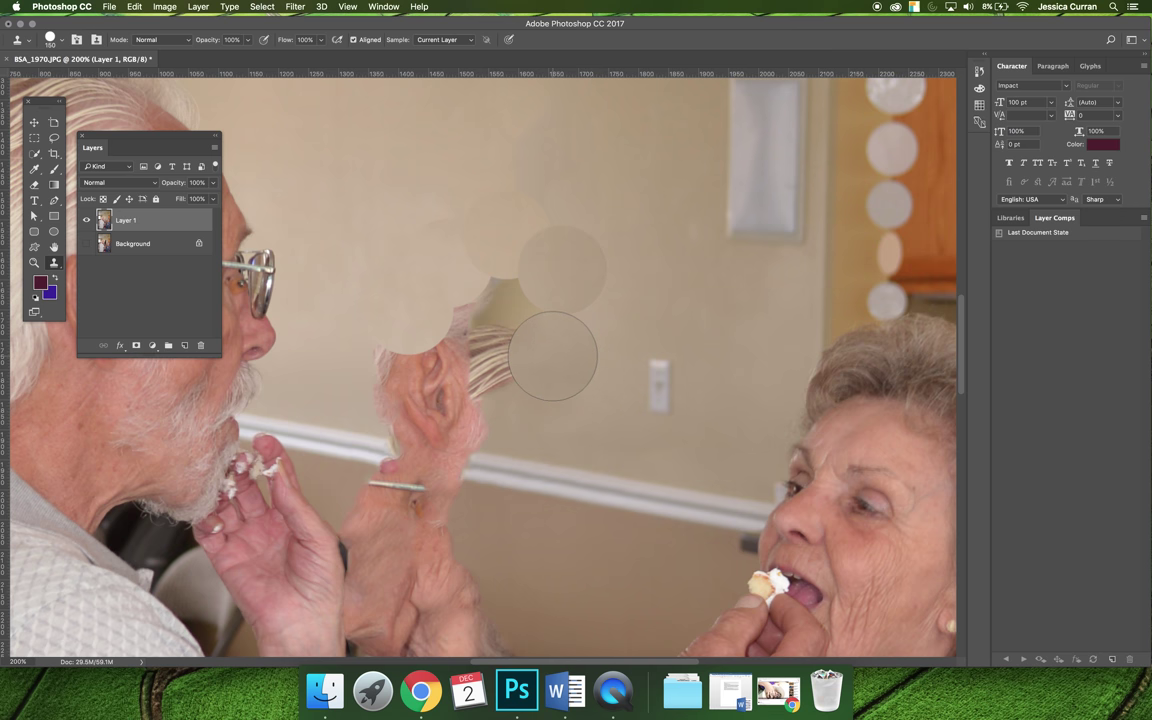
{"action": "left_click", "coordinate": [553, 356]}
{"action": "left_click", "coordinate": [570, 421], "text": "alt"}
{"action": "mouse_move", "coordinate": [530, 392]}
{"action": "left_mouse_down"}
{"action": "mouse_move", "coordinate": [514, 373]}
{"action": "mouse_move", "coordinate": [460, 355]}
{"action": "left_mouse_up"}
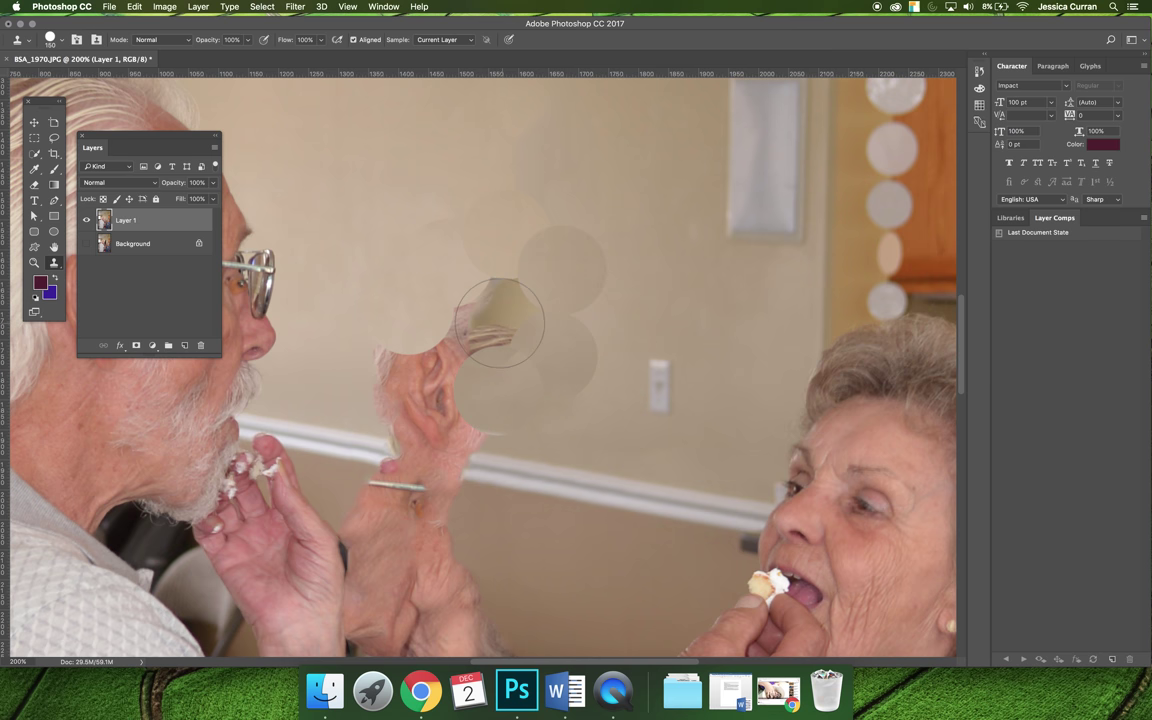
{"action": "mouse_move", "coordinate": [510, 335]}
{"action": "left_mouse_down"}
{"action": "mouse_move", "coordinate": [448, 343]}
{"action": "mouse_move", "coordinate": [417, 309]}
{"action": "left_mouse_up"}
Clone wall colour over the top of the background man's hand
{"action": "left_click", "coordinate": [378, 271], "text": "alt"}
{"action": "left_click", "coordinate": [455, 333]}
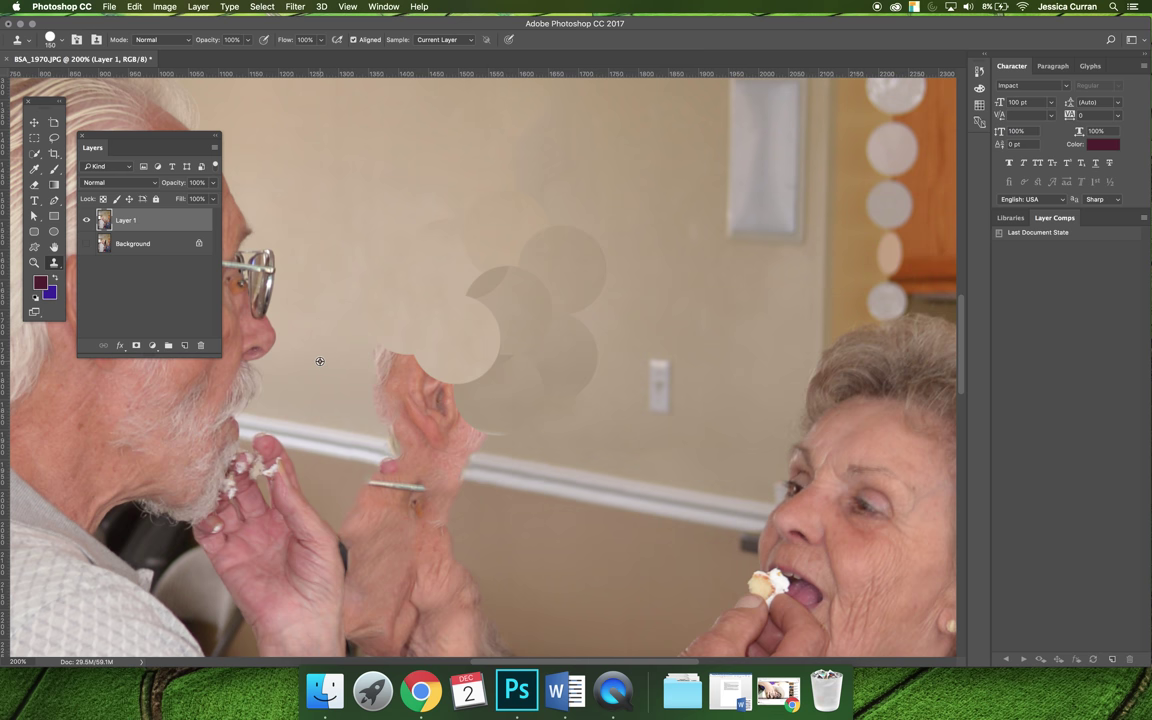
{"action": "left_click", "coordinate": [392, 377]}
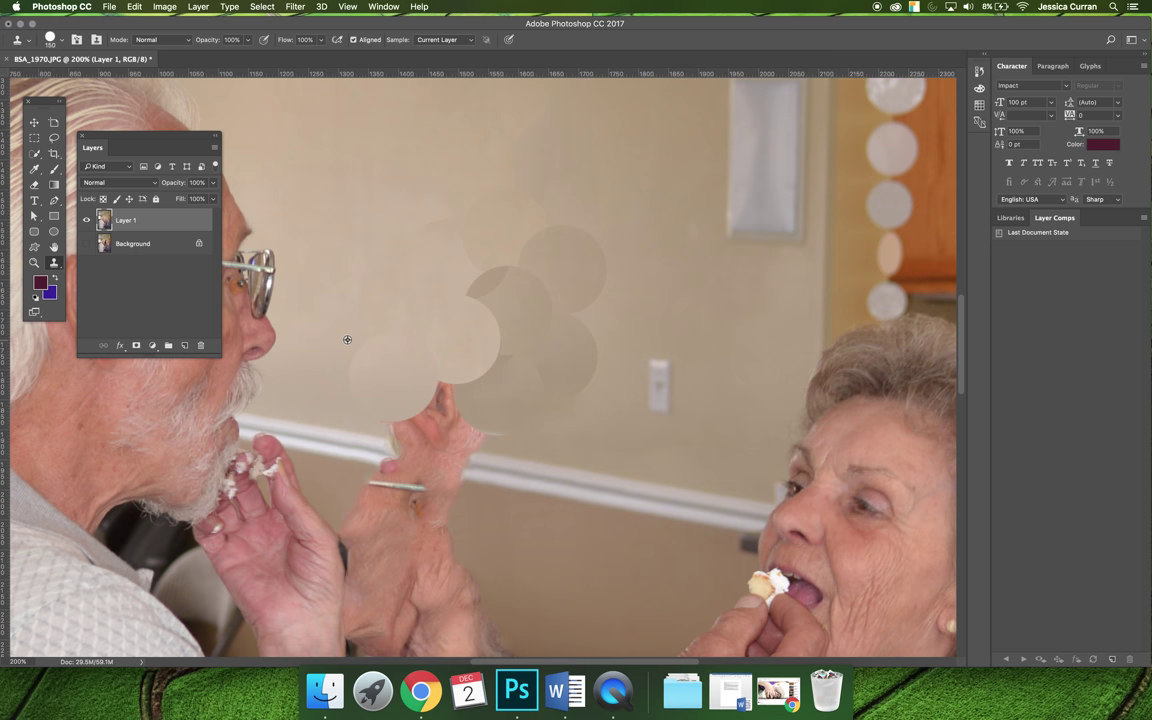
{"action": "left_click", "coordinate": [442, 396]}
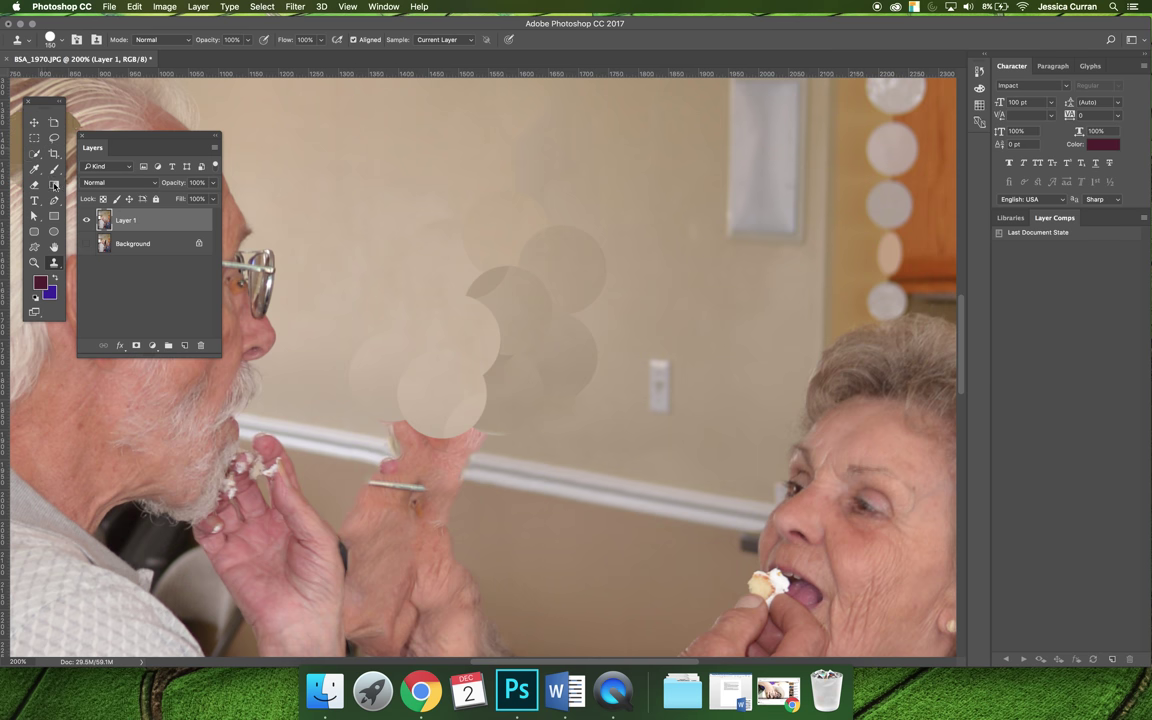
{"action": "left_click", "coordinate": [54, 263]}
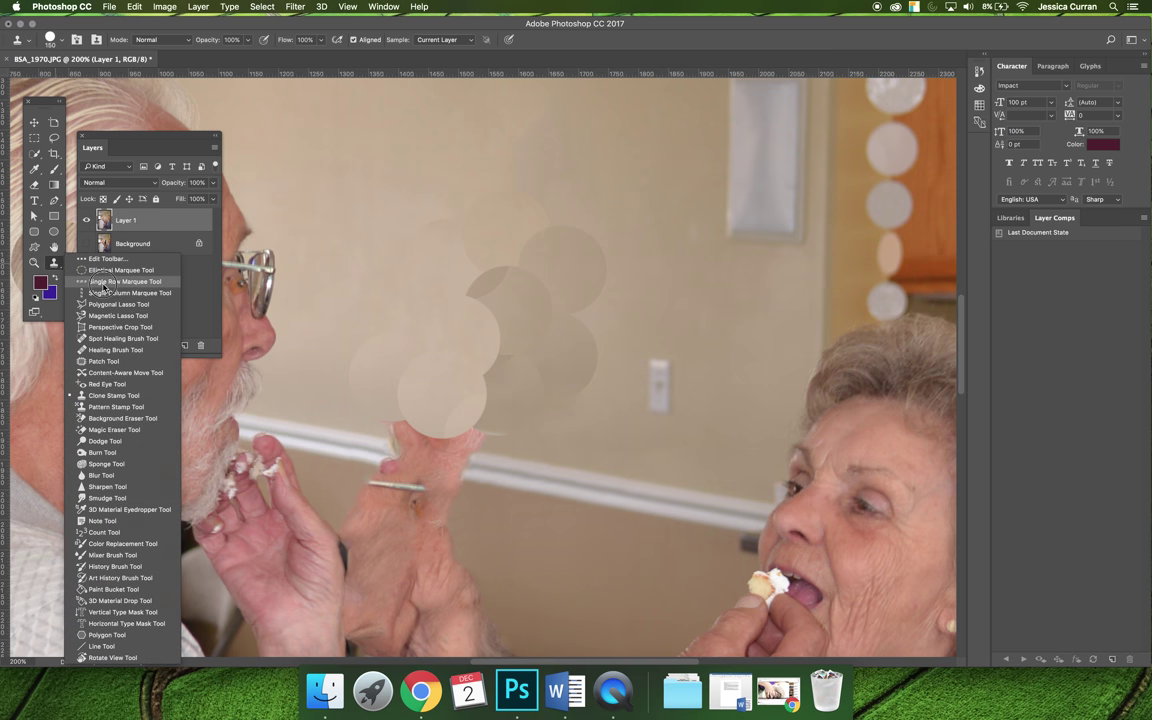
{"action": "left_click", "coordinate": [112, 304]}
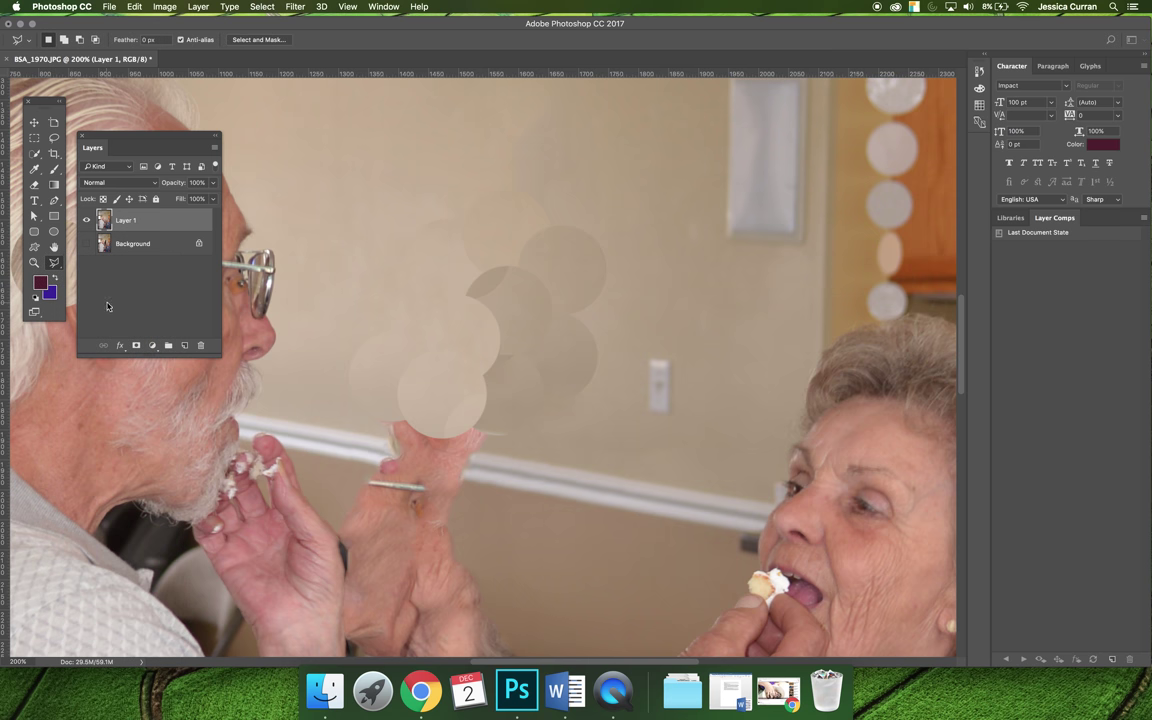
Draw a four-corner polygonal selection around the cloned wall patches above the rail
{"action": "left_click", "coordinate": [323, 430]}
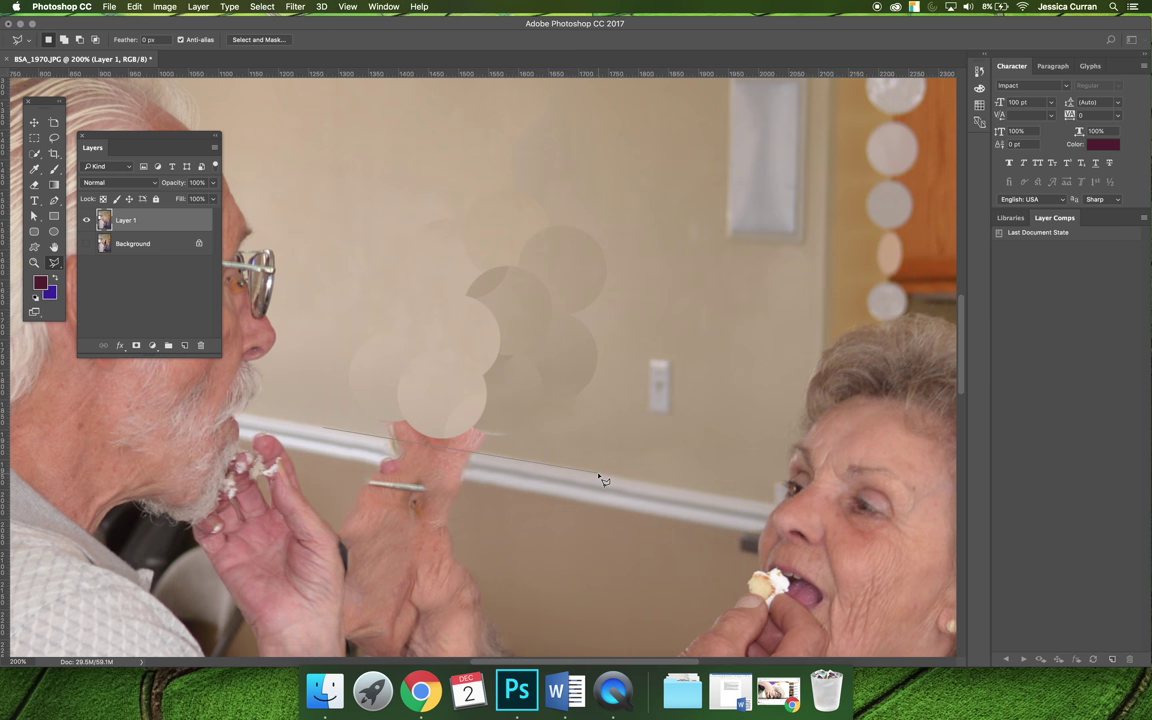
{"action": "left_click", "coordinate": [612, 420]}
{"action": "left_click", "coordinate": [427, 272]}
{"action": "left_click", "coordinate": [328, 320]}
{"action": "left_click", "coordinate": [323, 427]}
{"action": "left_click", "coordinate": [57, 263]}
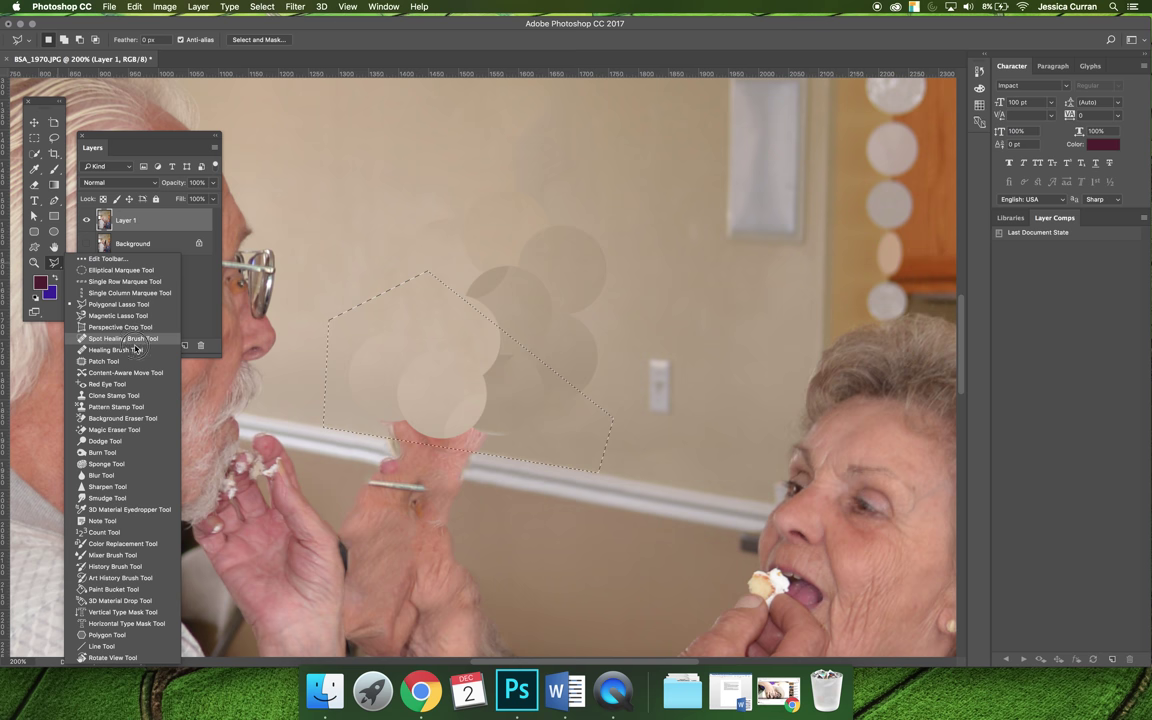
Clone Stamp wall texture across the selected patches, then deselect
{"action": "left_click", "coordinate": [113, 395]}
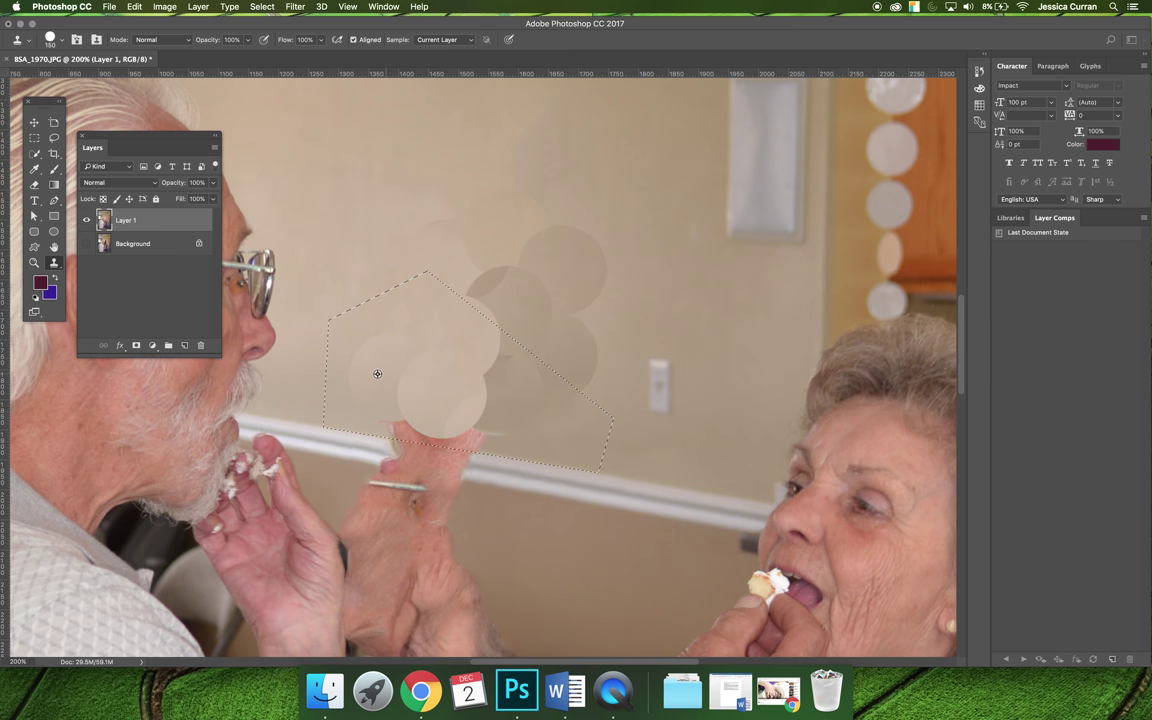
{"action": "mouse_move", "coordinate": [368, 372]}
{"action": "left_mouse_down"}
{"action": "mouse_move", "coordinate": [401, 419]}
{"action": "mouse_move", "coordinate": [394, 427]}
{"action": "mouse_move", "coordinate": [439, 374]}
{"action": "mouse_move", "coordinate": [458, 434]}
{"action": "mouse_move", "coordinate": [502, 394]}
{"action": "left_mouse_up"}
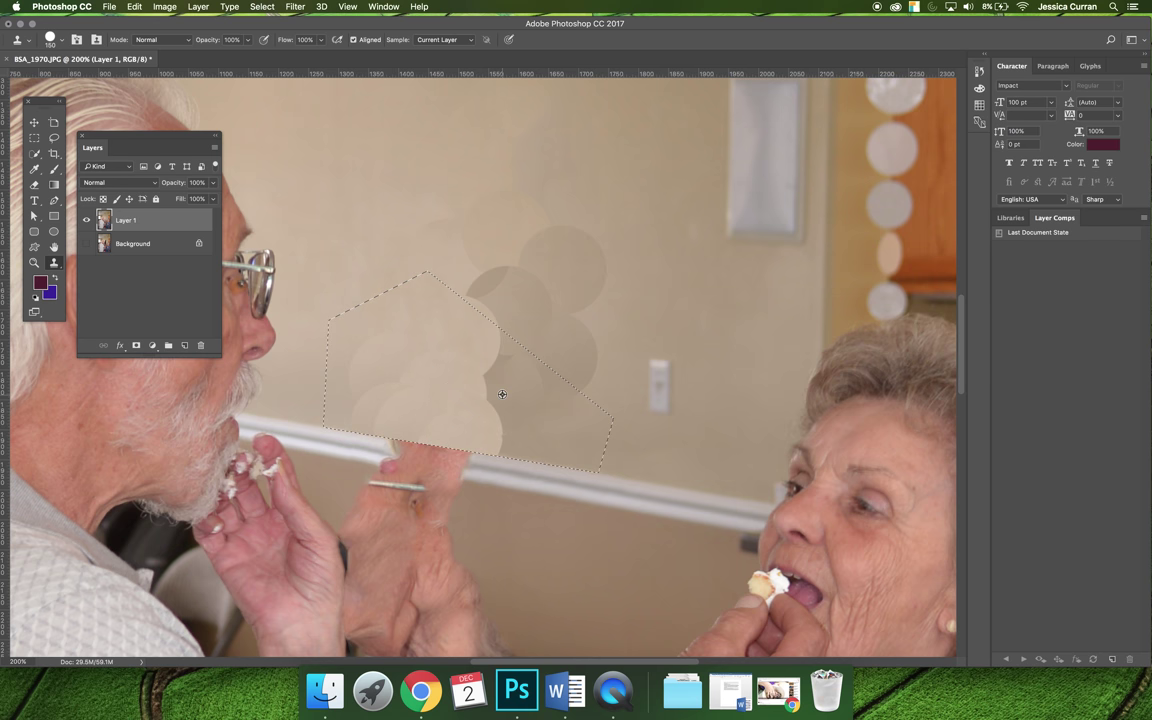
{"action": "mouse_move", "coordinate": [507, 297]}
{"action": "left_mouse_down"}
{"action": "mouse_move", "coordinate": [501, 386]}
{"action": "mouse_move", "coordinate": [514, 383]}
{"action": "mouse_move", "coordinate": [495, 386]}
{"action": "left_mouse_up"}
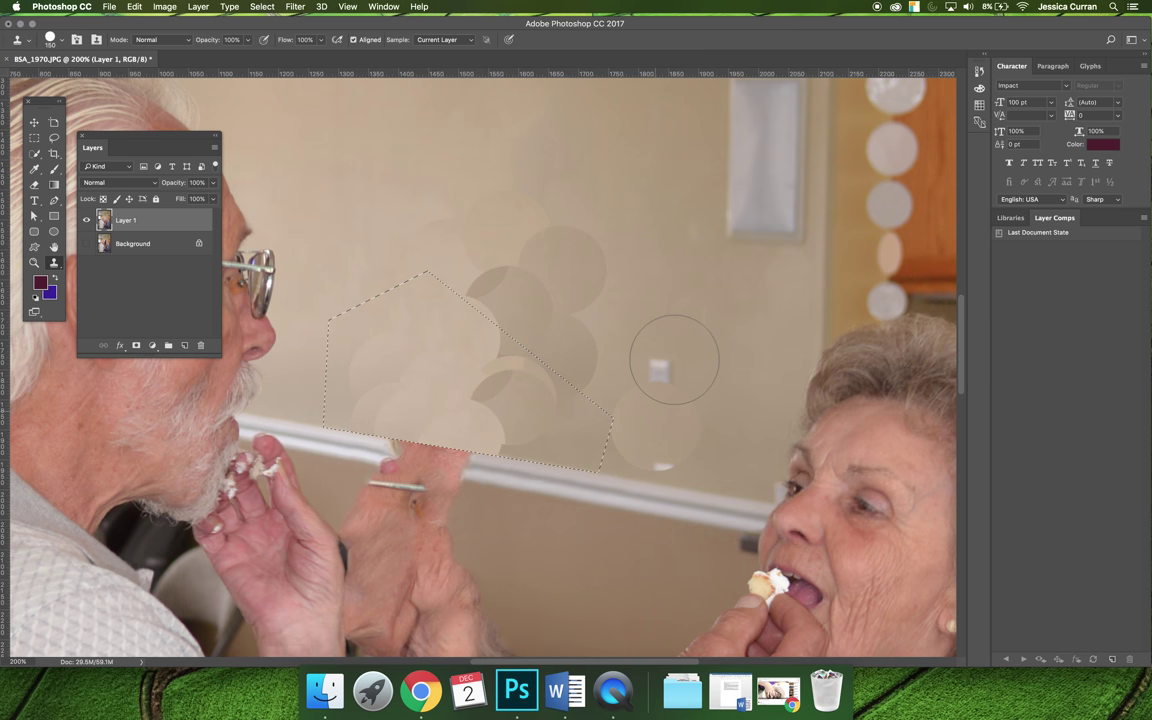
{"action": "key", "text": "super+d"}
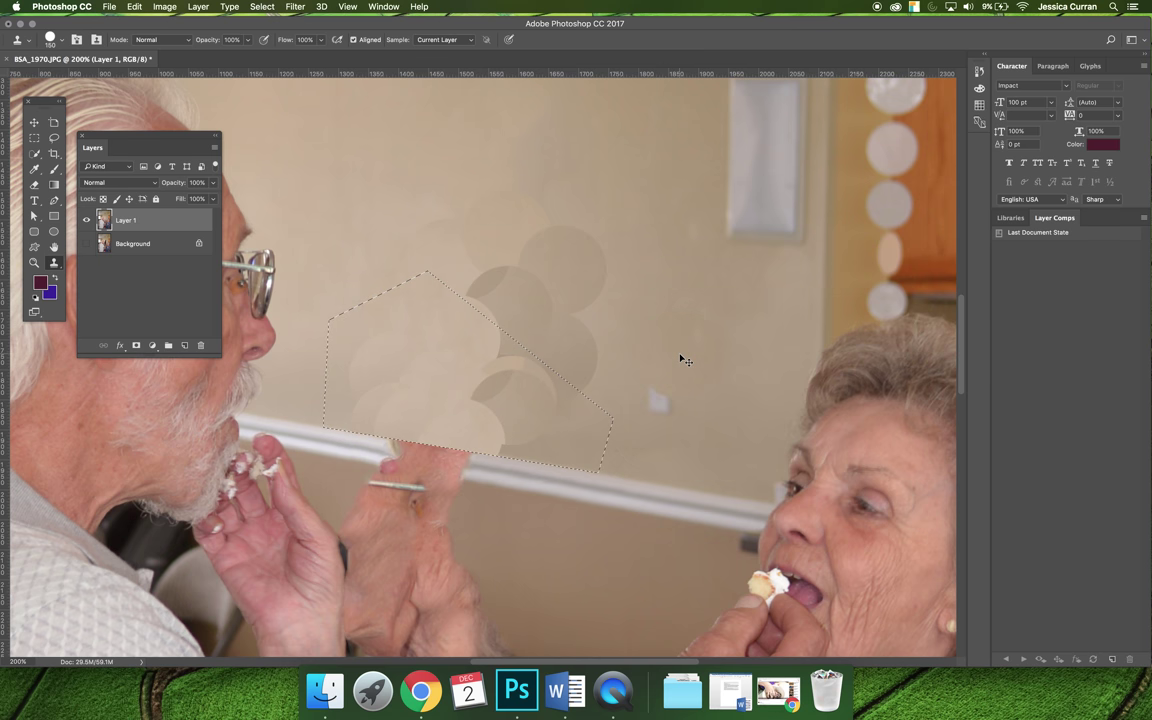
Zoom out to view the whole photo, then return to 200% on the upper wall
{"action": "left_click_drag", "start_coordinate": [272, 171], "coordinate": [195, 128]}
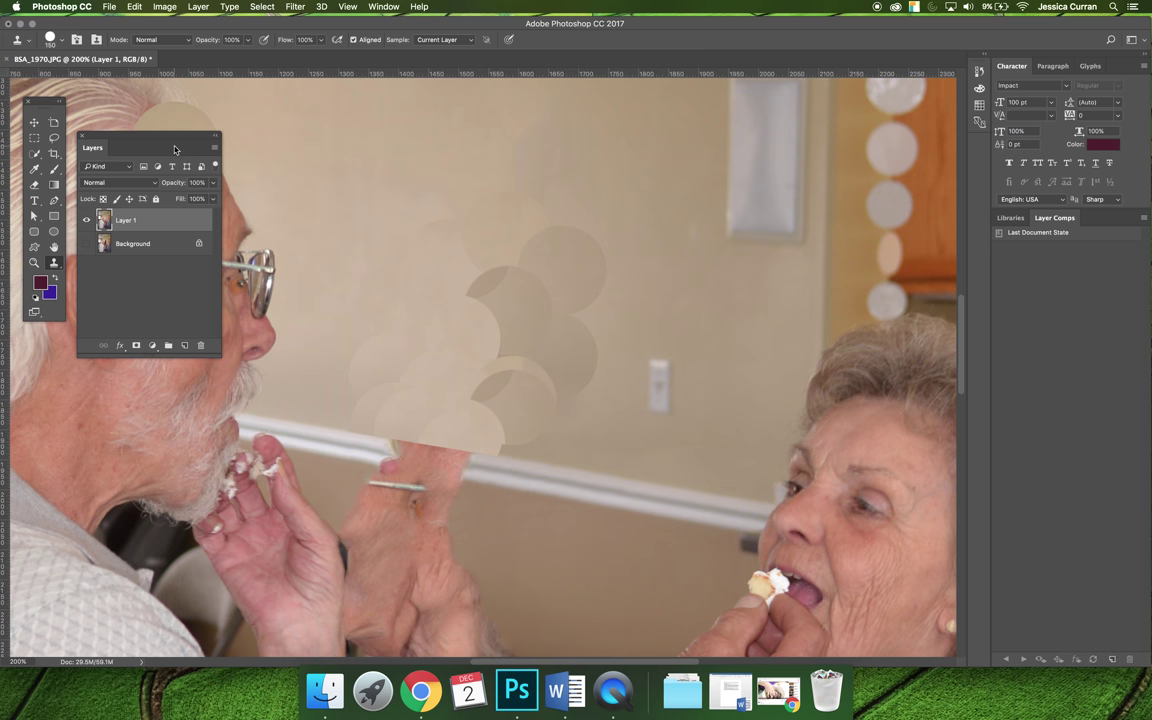
{"action": "key", "text": "super+0"}
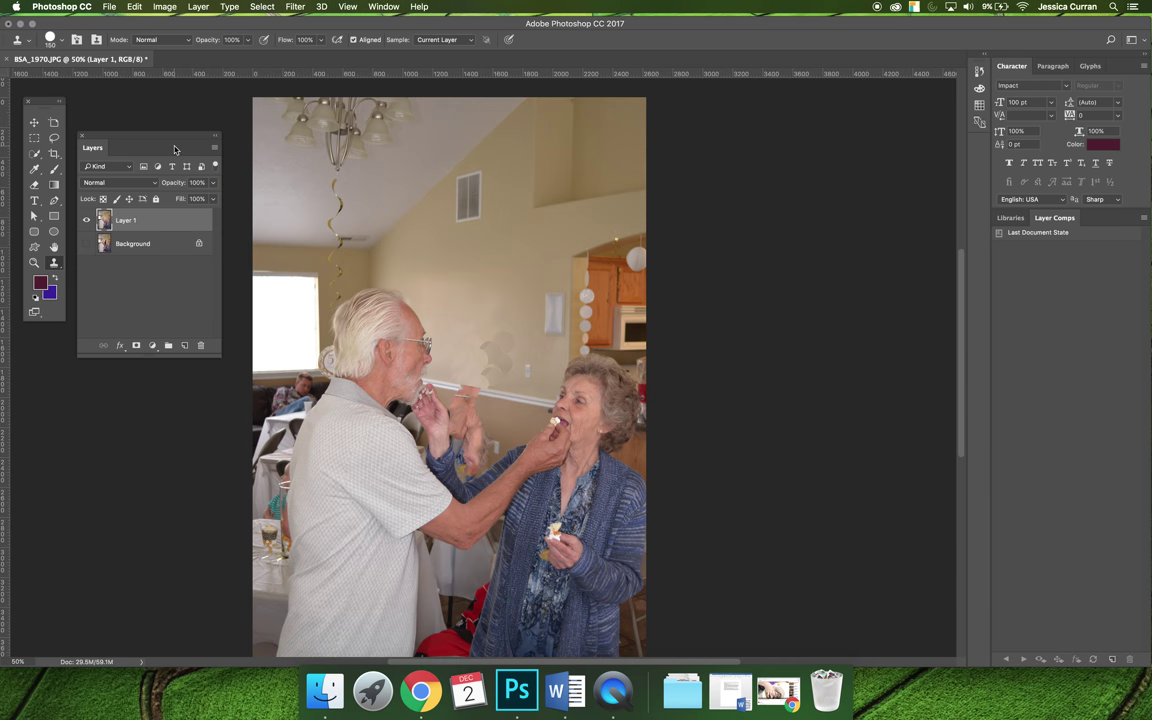
{"action": "key", "text": "super+minus"}
{"action": "key", "text": "super+plus"}
{"action": "key", "text": "super+plus"}
{"action": "key", "text": "super+plus"}
{"action": "key", "text": "super+plus"}
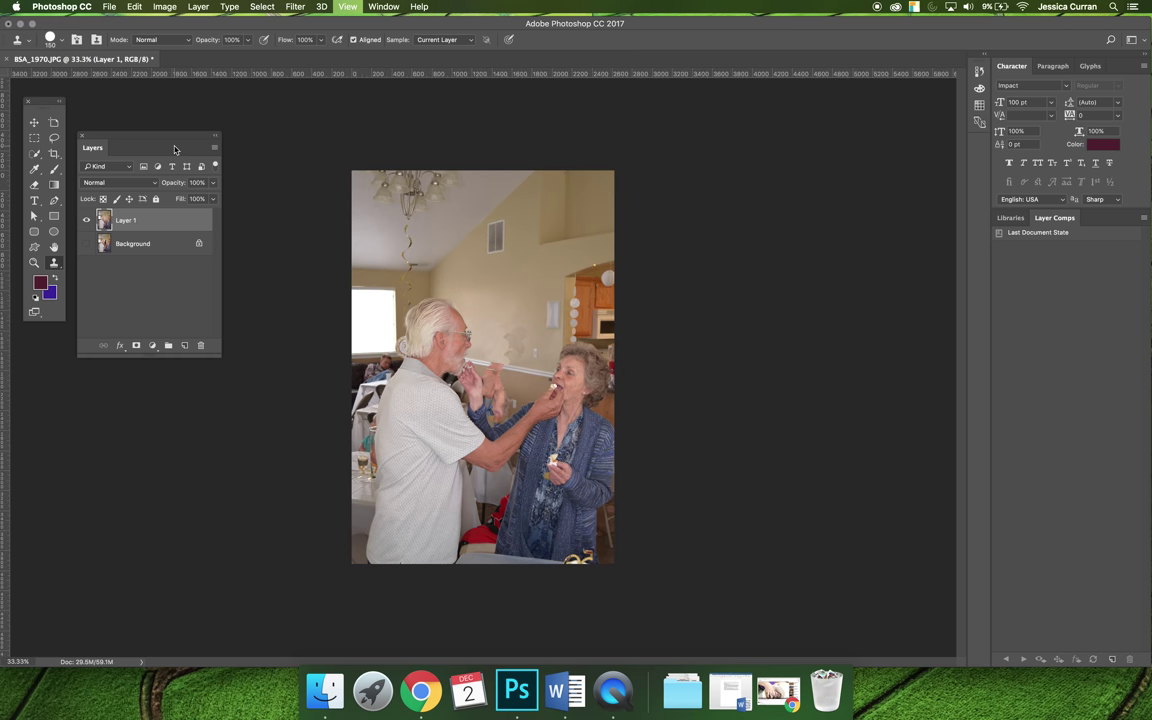
{"action": "key", "text": "super+plus"}
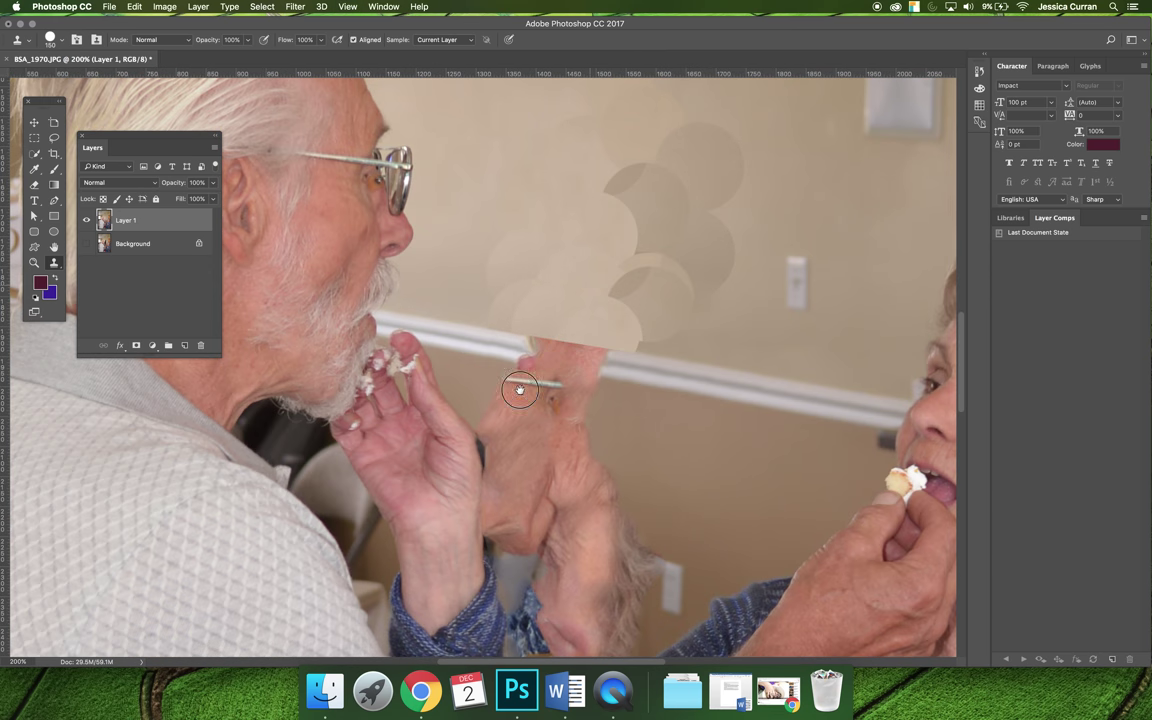
{"action": "left_click_drag", "start_coordinate": [480, 438], "coordinate": [466, 448]}
{"action": "scroll", "coordinate": [466, 448], "scroll_direction": "up", "scroll_amount": 5}
{"action": "scroll", "coordinate": [466, 448], "scroll_direction": "right", "scroll_amount": 3}
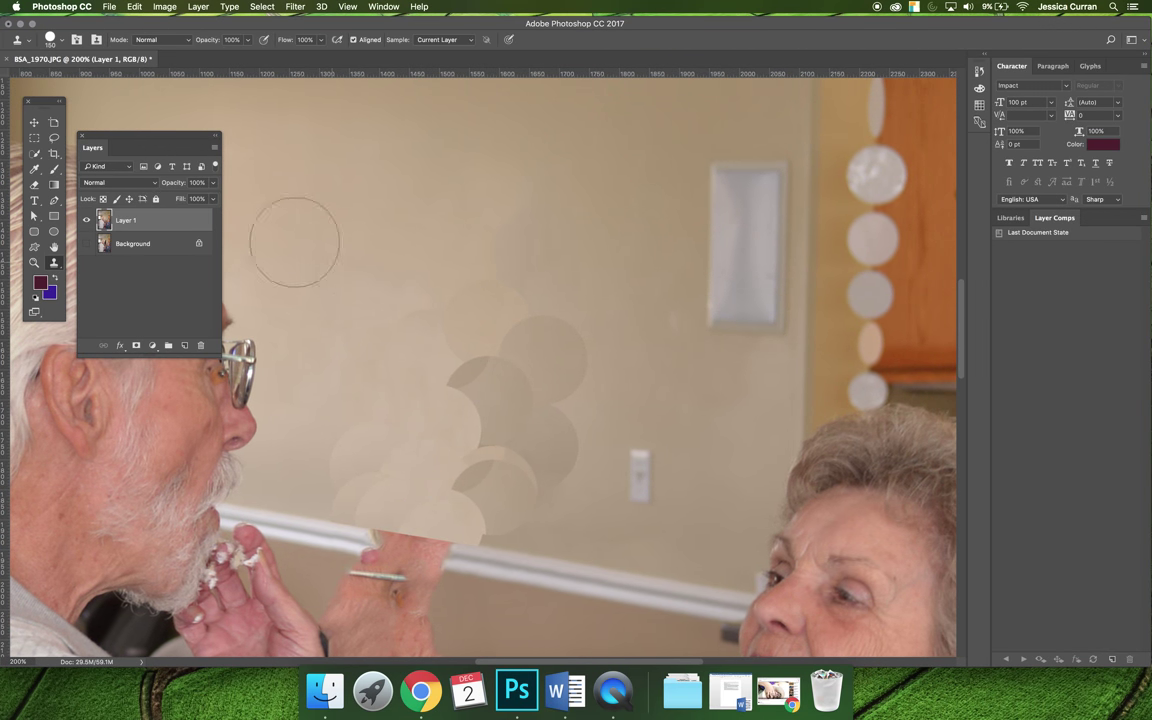
Pick the retouching brush, enlarge it to 175 px and Alt-sample a wall source point
{"action": "right_click", "coordinate": [54, 263]}
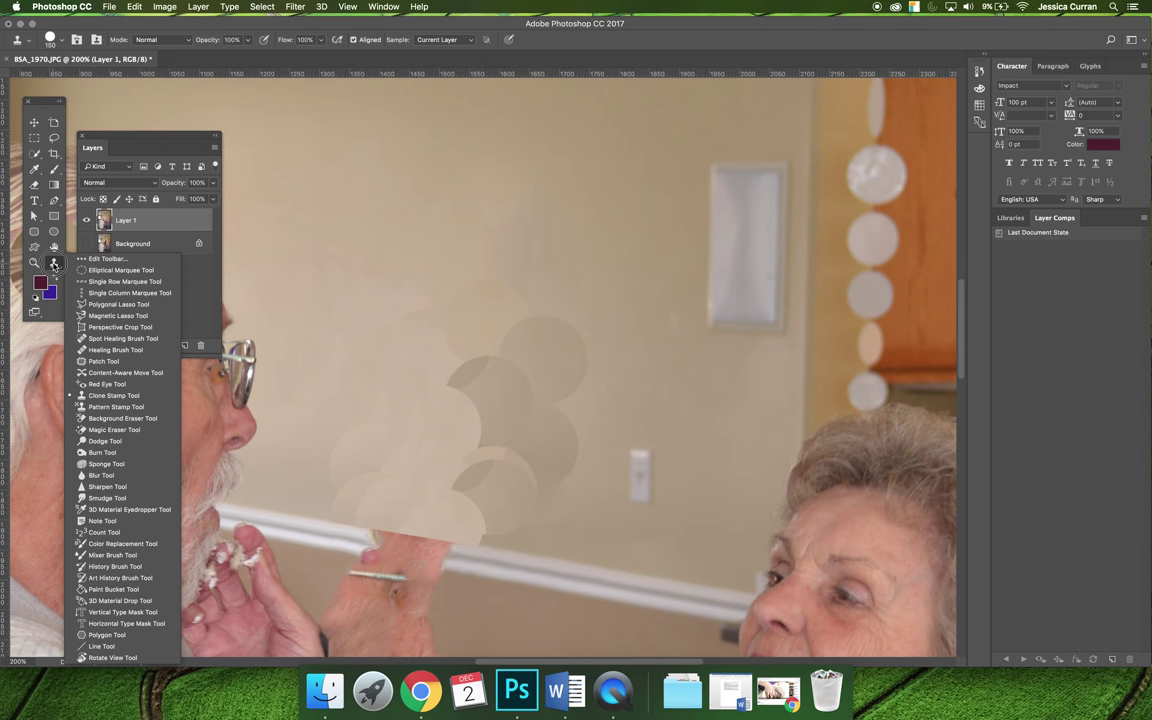
{"action": "left_click", "coordinate": [136, 351]}
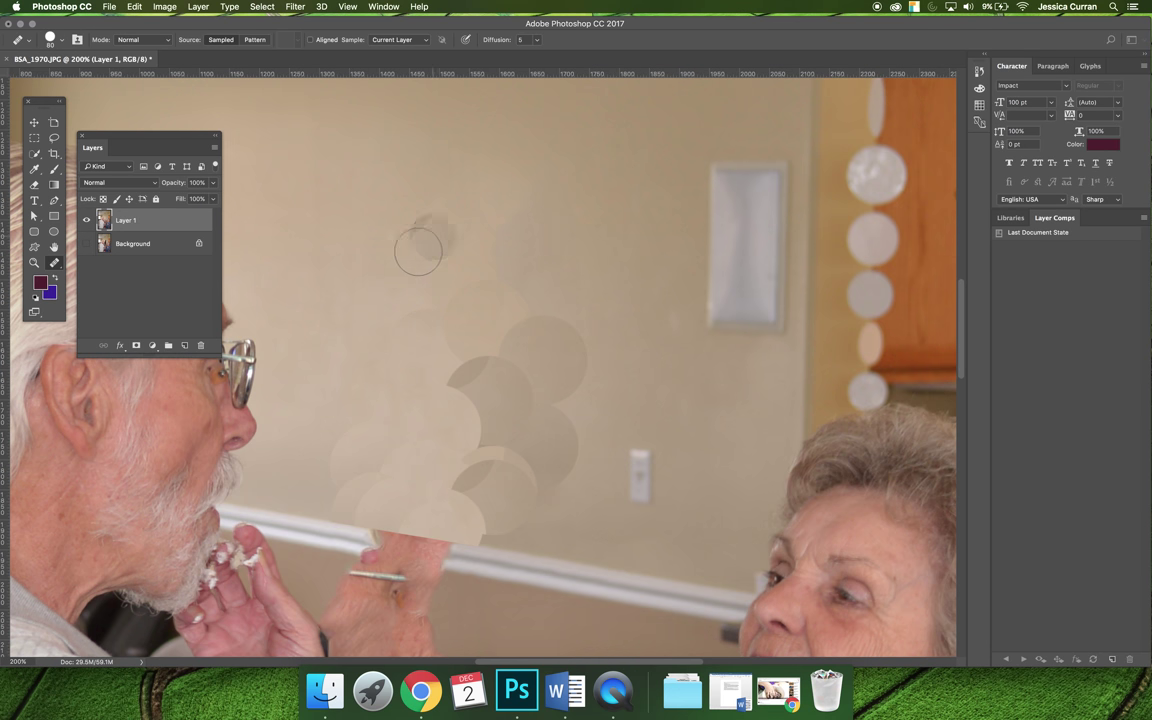
{"action": "key", "text": "bracketright"}
{"action": "key", "text": "bracketright"}
{"action": "key", "text": "bracketright"}
{"action": "key", "text": "bracketright"}
{"action": "key", "text": "bracketright"}
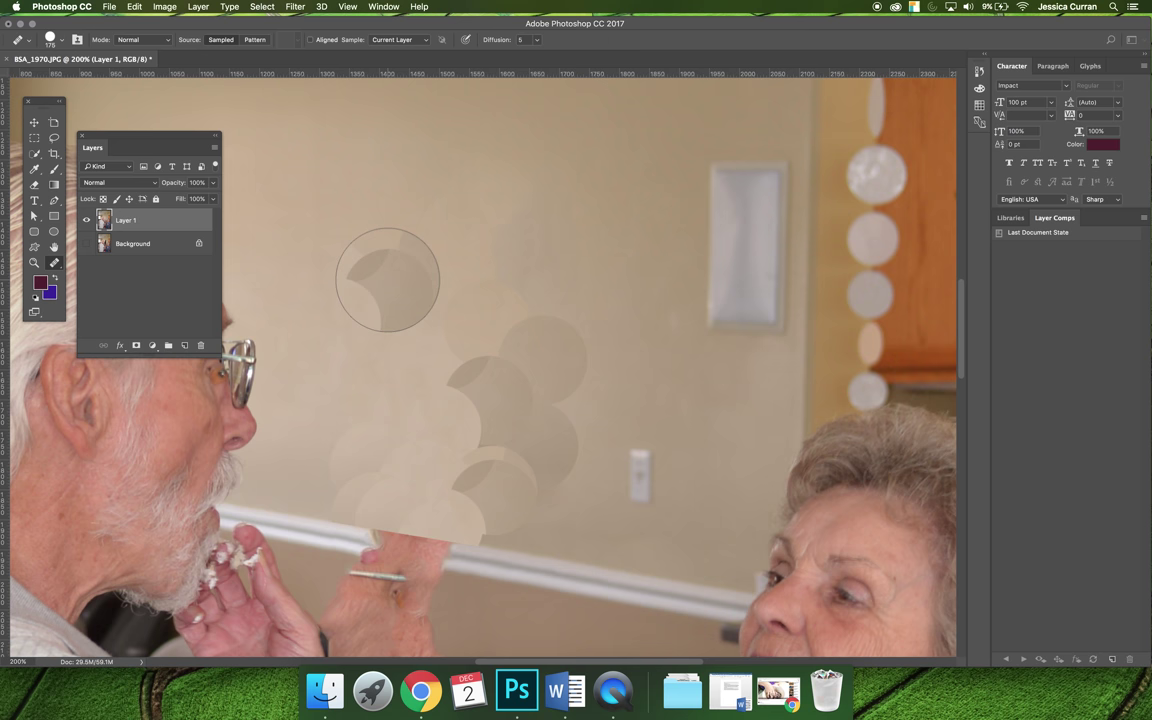
{"action": "key", "text": "alt"}
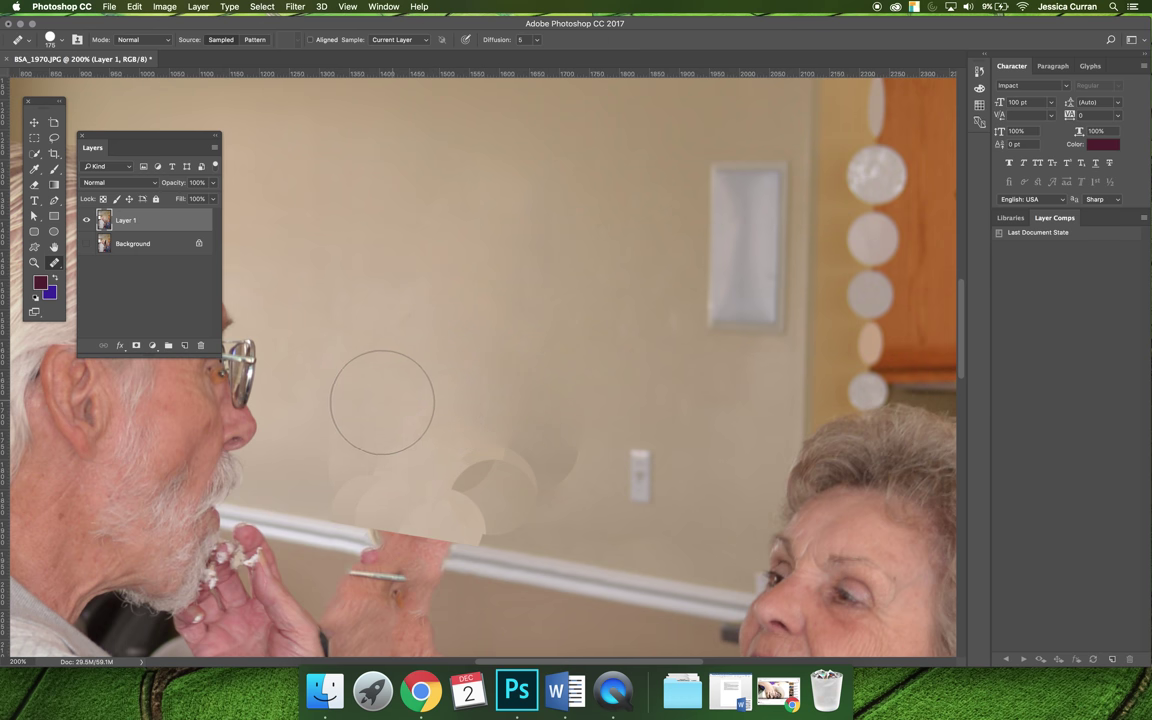
Clone wall texture over the lower patches, undoing the darker and light dabs that looked wrong
{"action": "left_click", "coordinate": [392, 401]}
{"action": "key", "text": "ctrl+z"}
{"action": "left_click", "coordinate": [341, 435]}
{"action": "left_click_drag", "start_coordinate": [360, 437], "coordinate": [508, 474]}
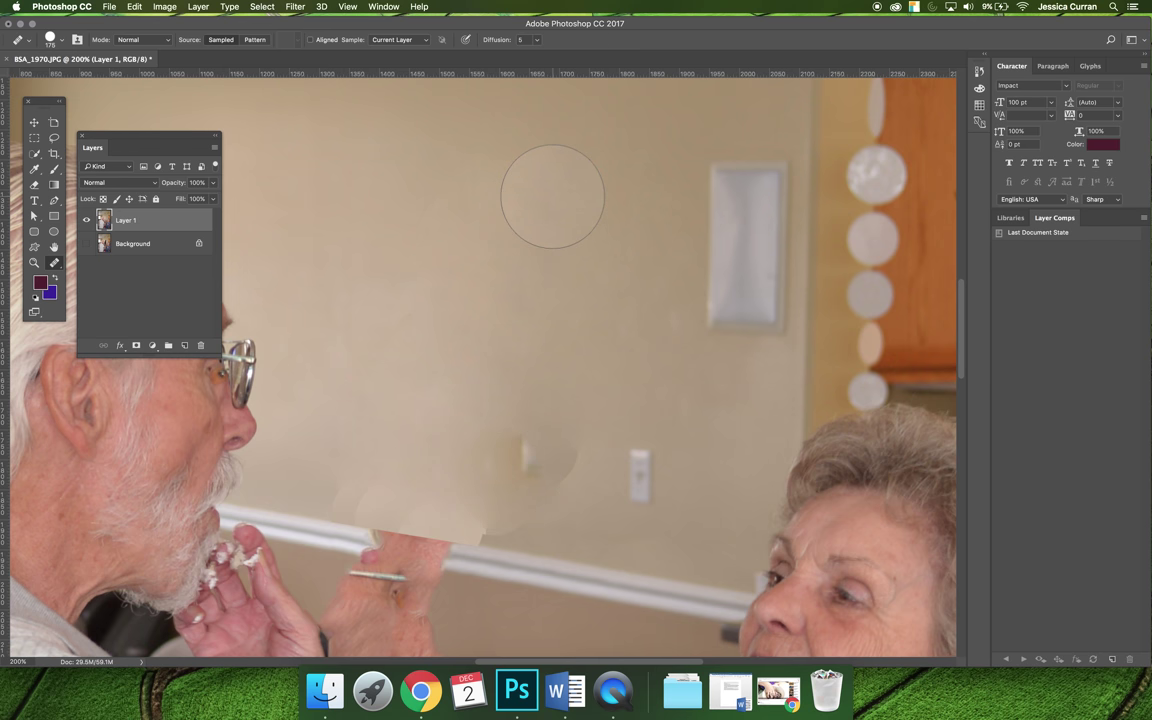
{"action": "left_click", "coordinate": [553, 444]}
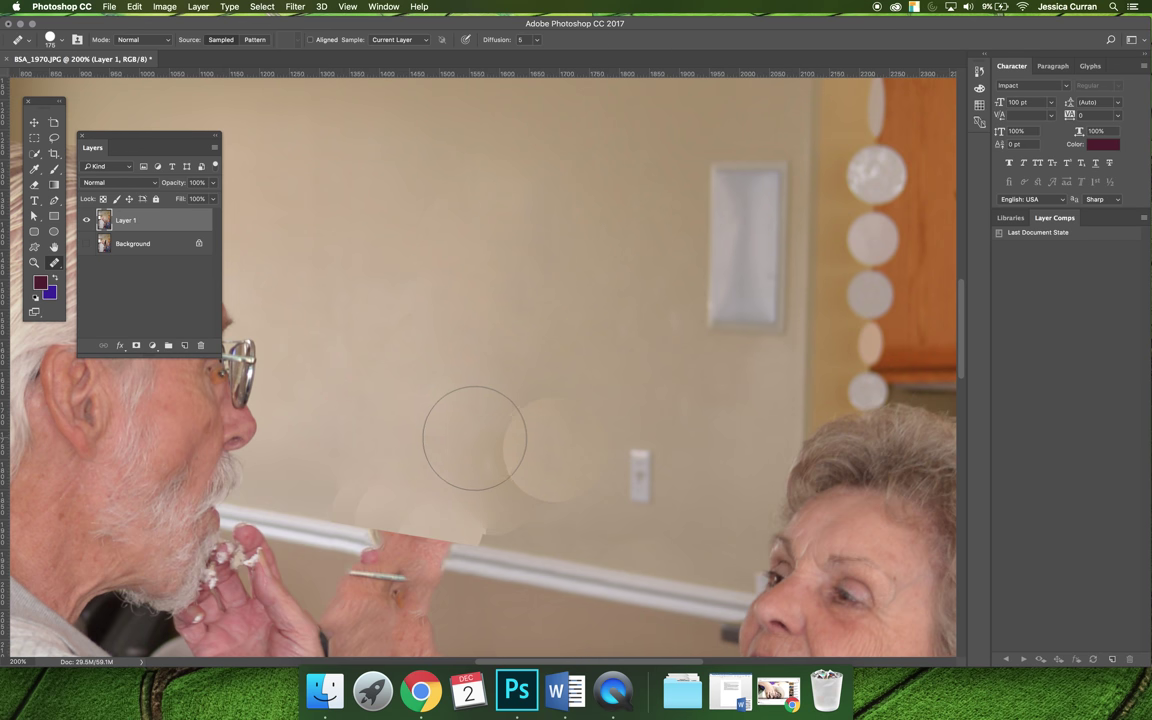
{"action": "key", "text": "super+z"}
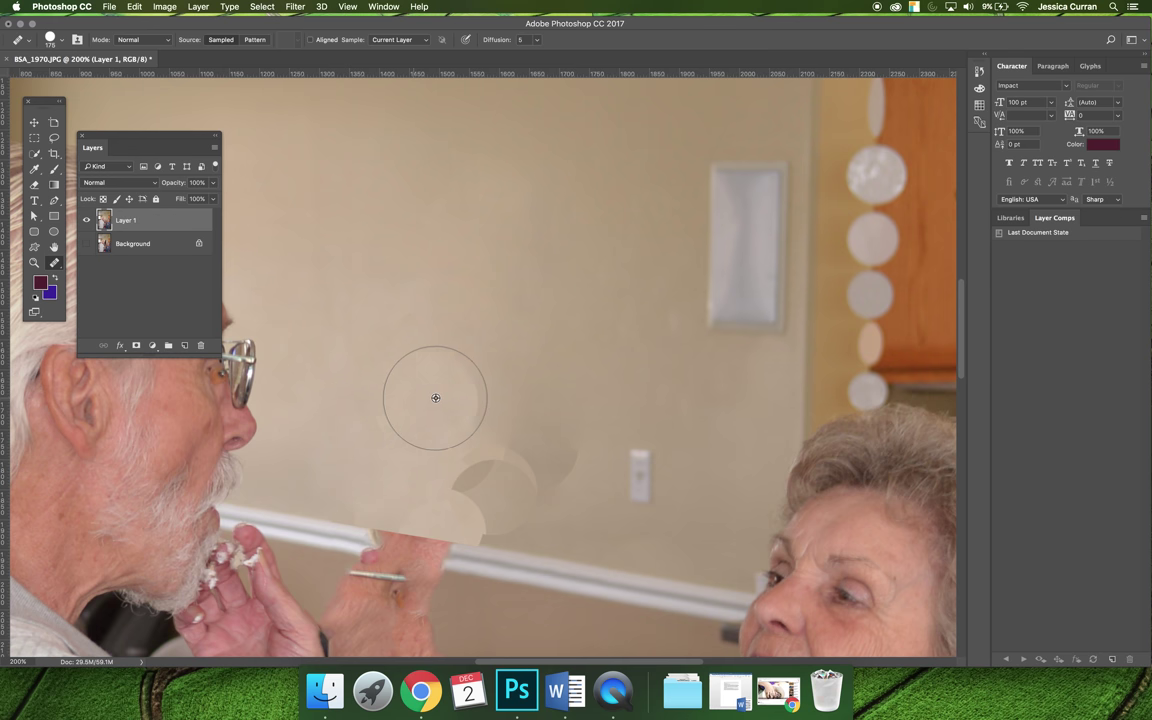
{"action": "right_click", "coordinate": [55, 265]}
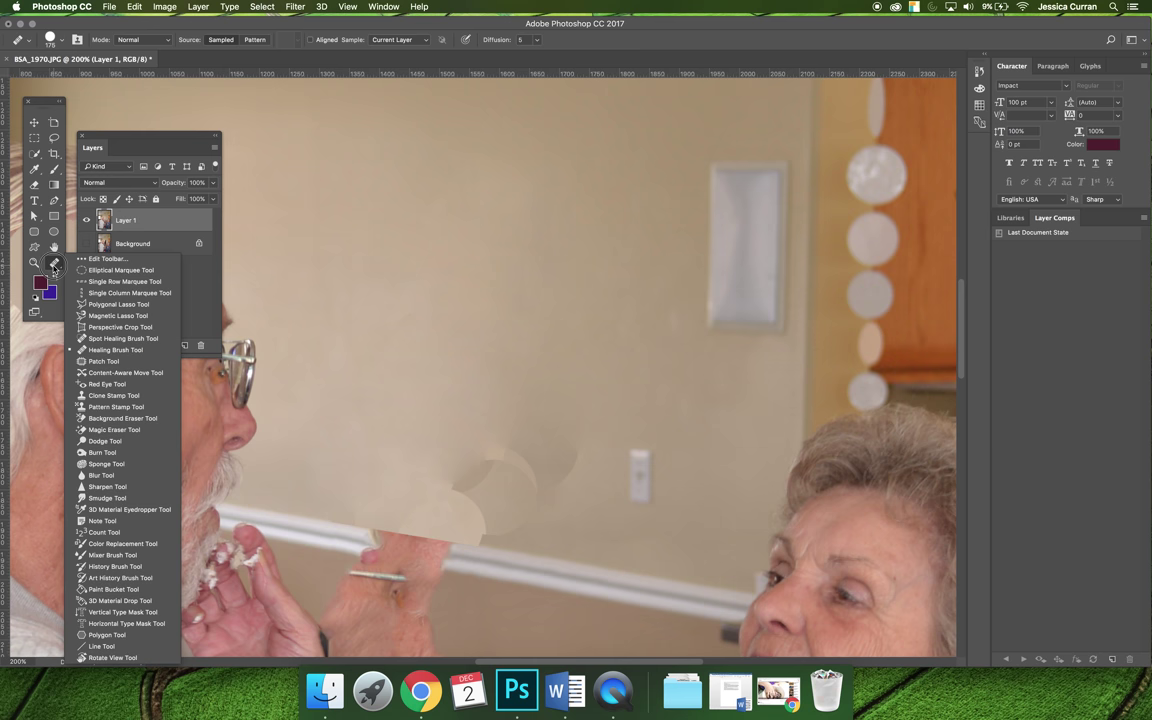
Outline the patched wall area with a Polygonal Lasso selection
{"action": "left_click", "coordinate": [117, 304]}
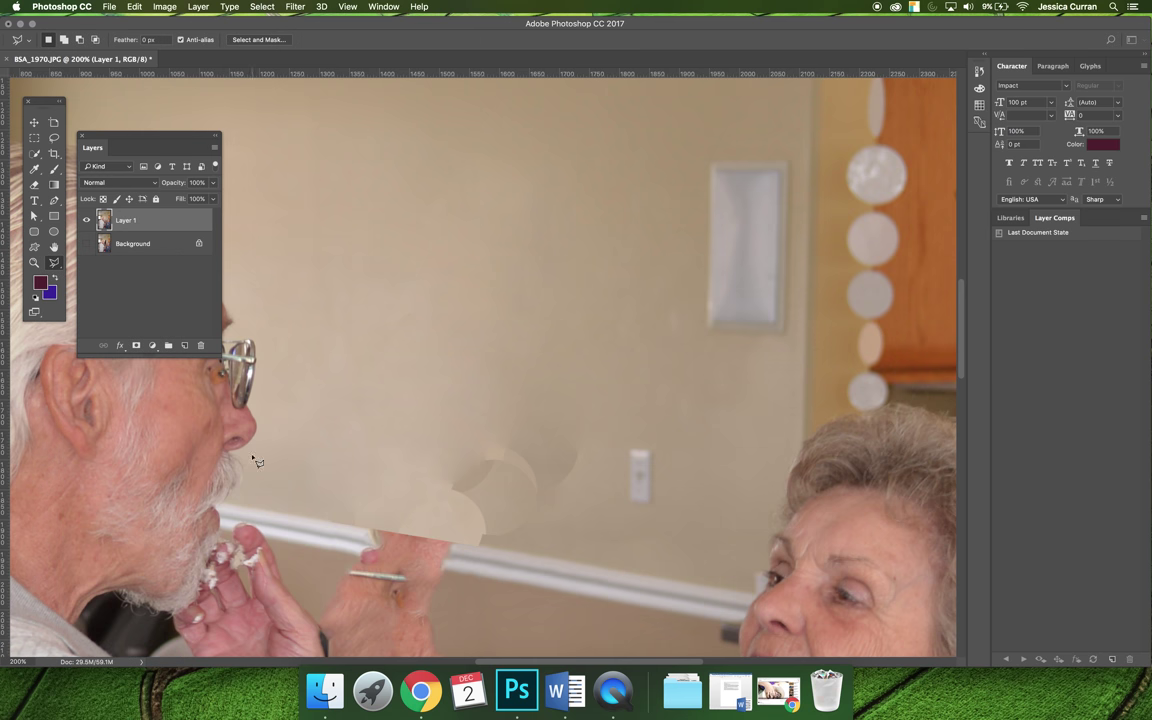
{"action": "left_click", "coordinate": [269, 513]}
{"action": "left_click", "coordinate": [626, 317]}
{"action": "left_click", "coordinate": [378, 274]}
{"action": "left_click", "coordinate": [290, 330]}
{"action": "left_click", "coordinate": [254, 496]}
{"action": "left_click", "coordinate": [284, 519]}
With the Healing Brush, blend the upper, round, lower light and dark patches into the wall
{"action": "left_click", "coordinate": [55, 263]}
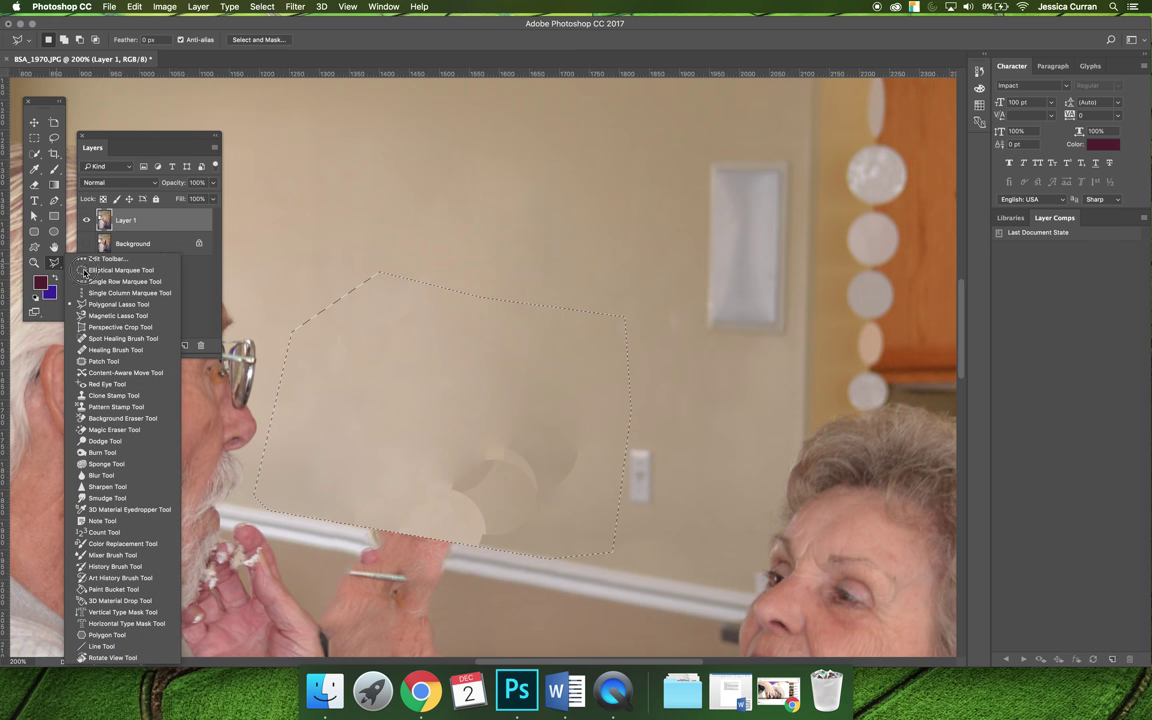
{"action": "left_click", "coordinate": [139, 320]}
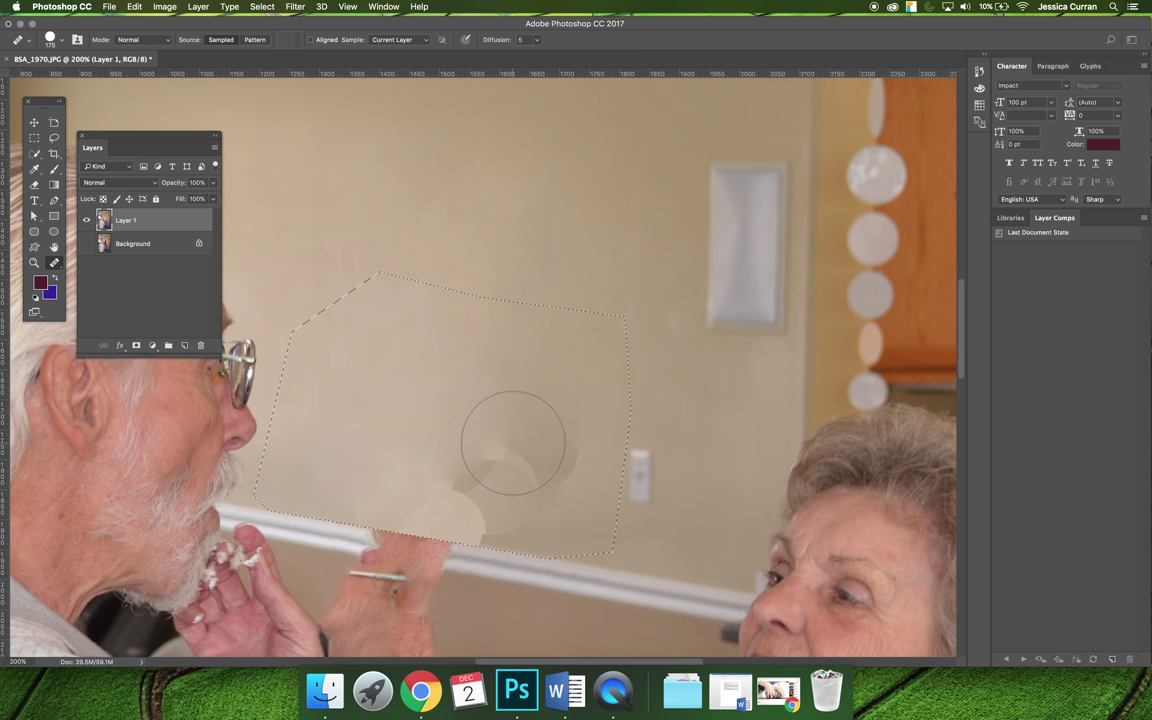
{"action": "left_click_drag", "start_coordinate": [480, 365], "coordinate": [455, 378]}
{"action": "left_click", "coordinate": [383, 426]}
{"action": "mouse_move", "coordinate": [353, 422]}
{"action": "left_mouse_down"}
{"action": "mouse_move", "coordinate": [411, 458]}
{"action": "mouse_move", "coordinate": [450, 463]}
{"action": "mouse_move", "coordinate": [481, 424]}
{"action": "mouse_move", "coordinate": [484, 495]}
{"action": "left_mouse_up"}
{"action": "mouse_move", "coordinate": [558, 458]}
{"action": "left_mouse_down"}
{"action": "mouse_move", "coordinate": [535, 500]}
{"action": "mouse_move", "coordinate": [501, 506]}
{"action": "left_mouse_up"}
{"action": "mouse_move", "coordinate": [517, 369]}
{"action": "left_mouse_down"}
{"action": "mouse_move", "coordinate": [455, 364]}
{"action": "mouse_move", "coordinate": [404, 391]}
{"action": "left_mouse_up"}
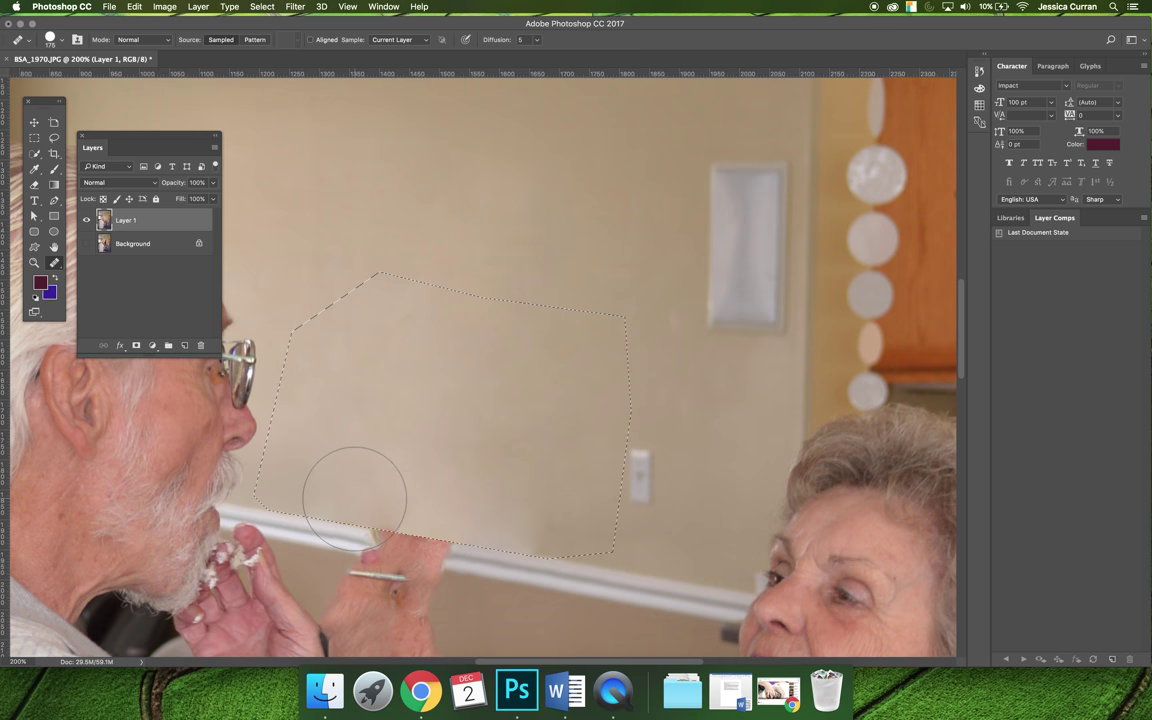
Heal the leftover blotches in the selection, shrink the brush to 70, and fit the photo on screen
{"action": "left_click", "coordinate": [433, 386]}
{"action": "left_click", "coordinate": [398, 480]}
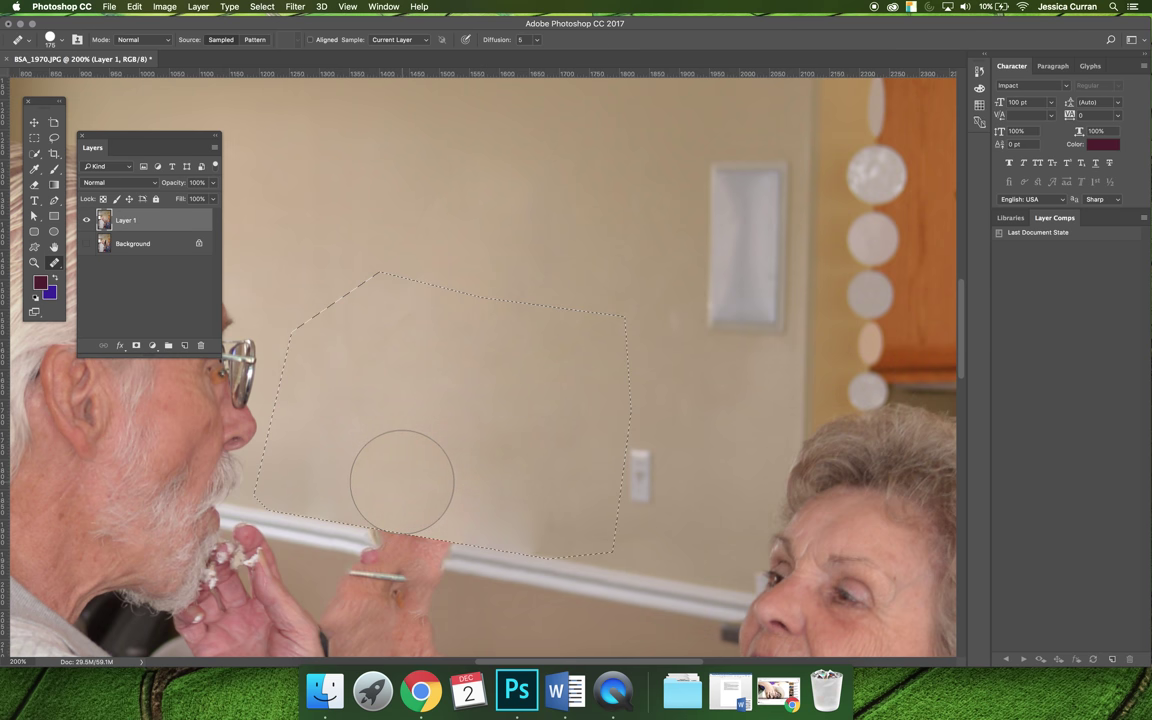
{"action": "left_click", "coordinate": [485, 355]}
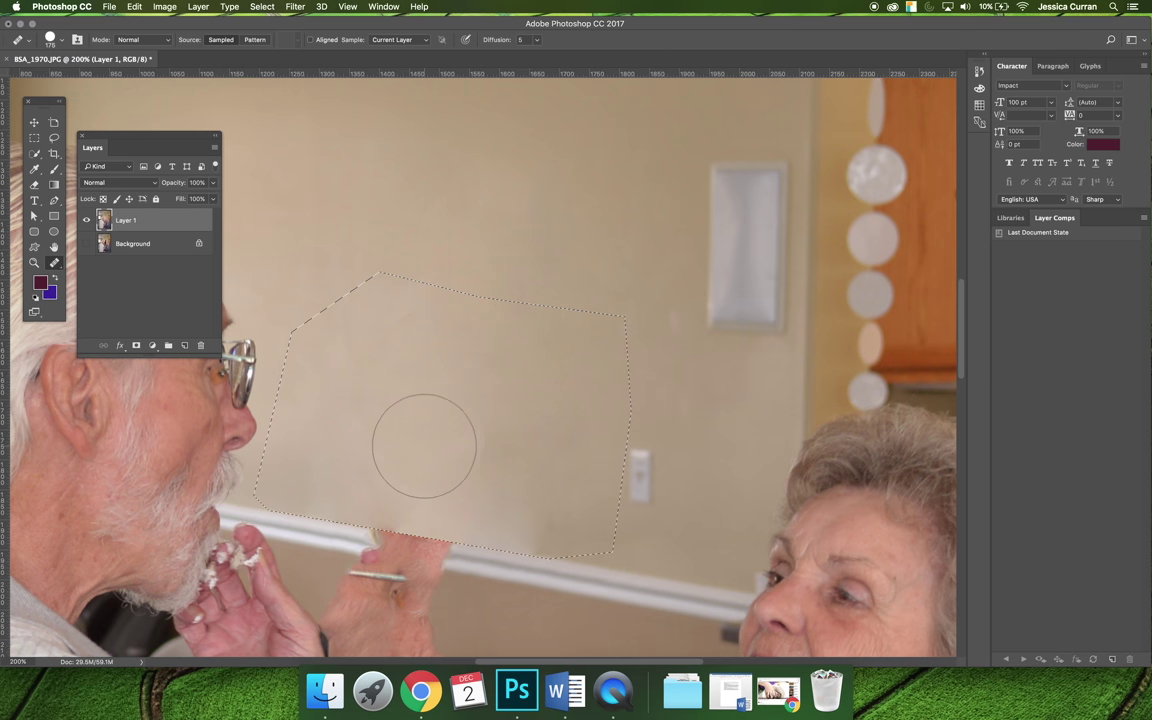
{"action": "left_click", "coordinate": [527, 432]}
{"action": "left_click", "coordinate": [540, 462]}
{"action": "key", "text": "bracketleft"}
{"action": "key", "text": "bracketleft"}
{"action": "key", "text": "bracketleft"}
{"action": "key", "text": "bracketleft"}
{"action": "key", "text": "bracketleft"}
{"action": "key", "text": "bracketleft"}
{"action": "key", "text": "super+0"}
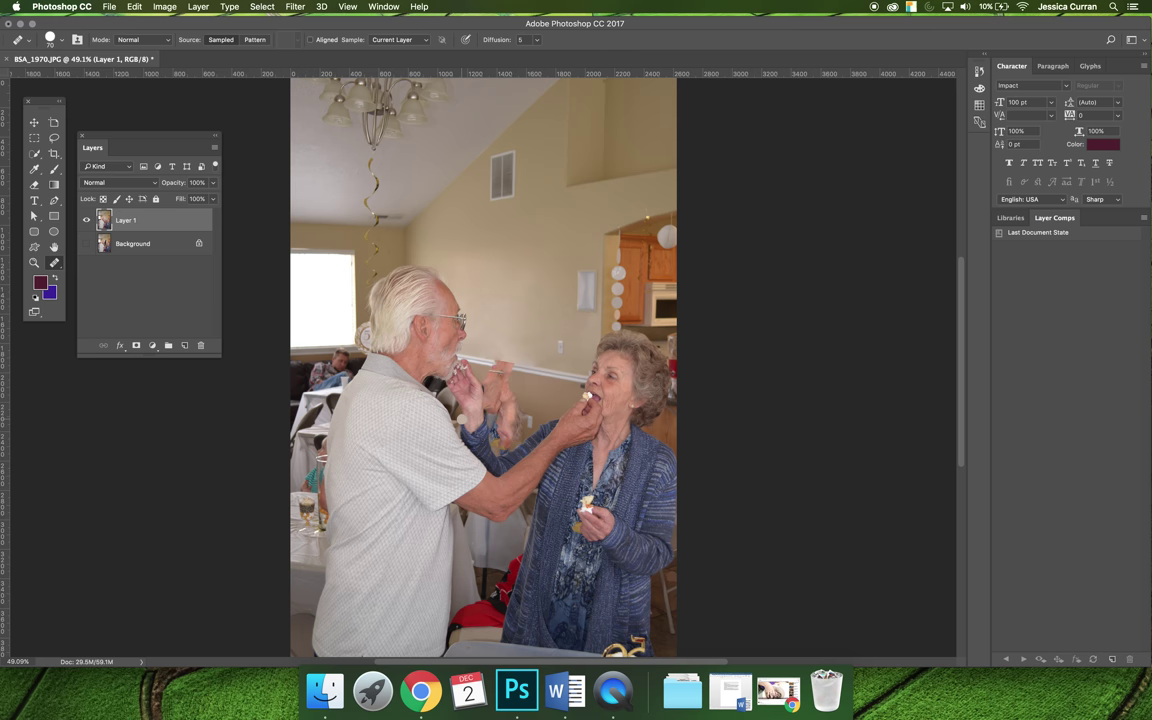
Zoom in on the rail and paint cloned rail over the fingertip with the Clone Stamp Tool
{"action": "key", "text": "super+equal"}
{"action": "key", "text": "super+equal"}
{"action": "key", "text": "super+equal"}
{"action": "key", "text": "super+equal"}
{"action": "key", "text": "super+equal"}
{"action": "key", "text": "super+equal"}
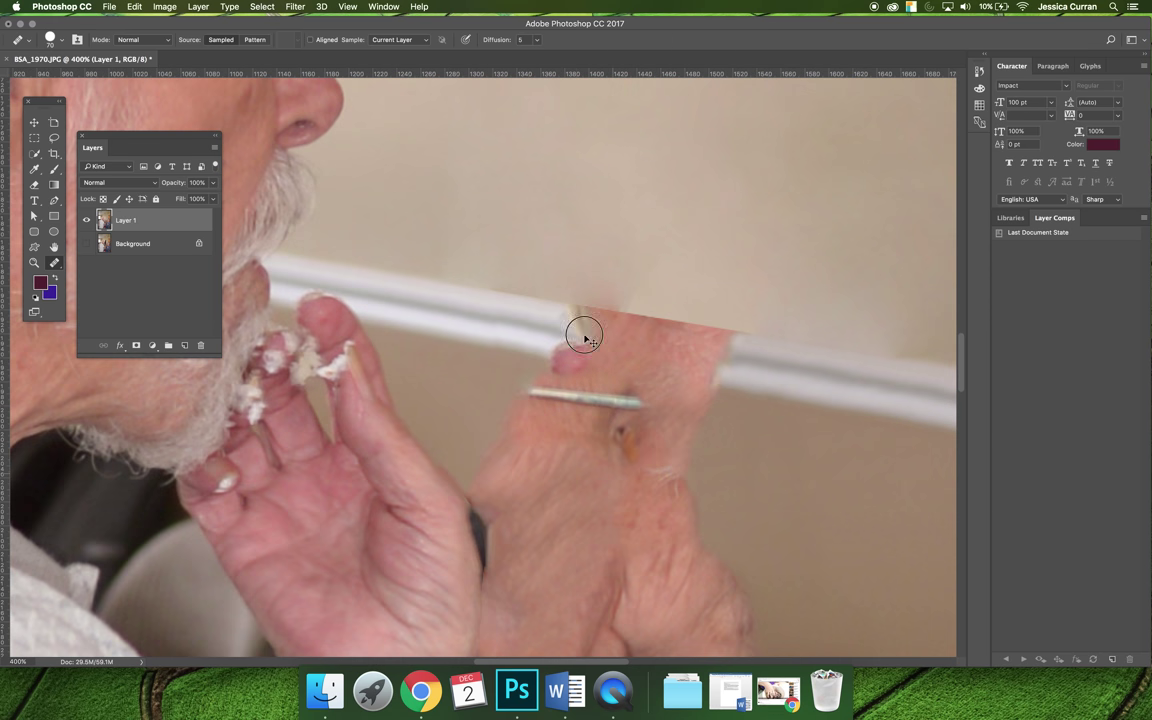
{"action": "scroll", "coordinate": [580, 310], "scroll_direction": "down", "scroll_amount": 5}
{"action": "scroll", "coordinate": [562, 316], "scroll_direction": "right", "scroll_amount": 5}
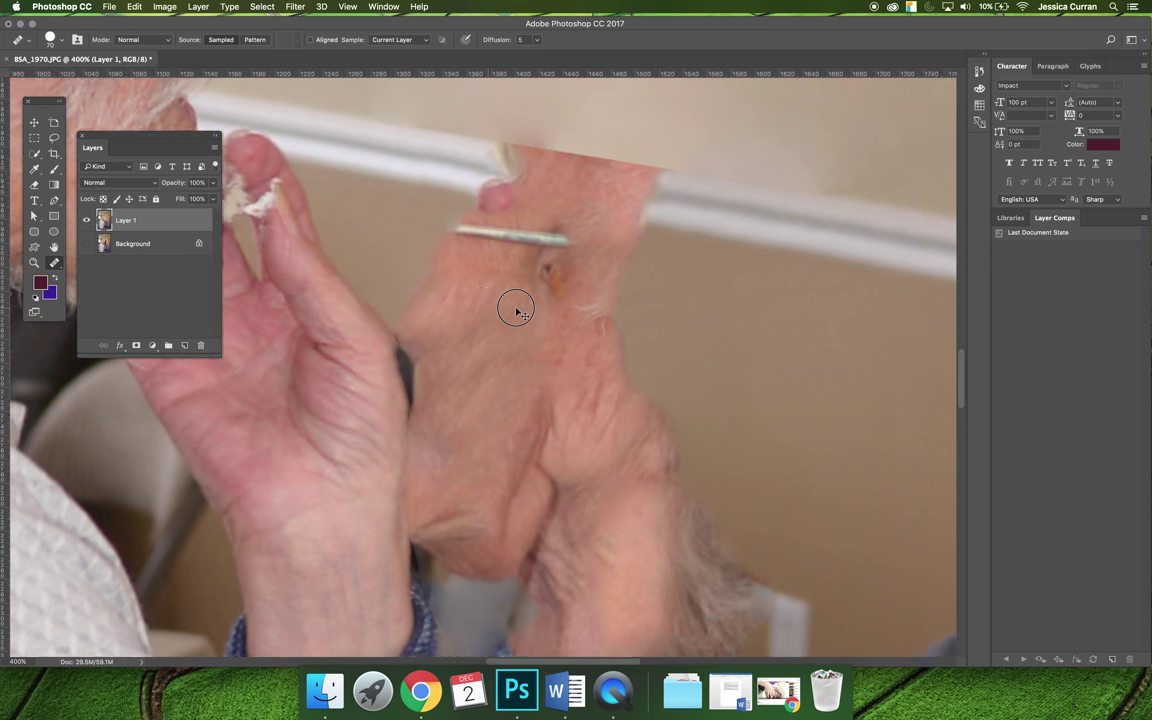
{"action": "scroll", "coordinate": [446, 298], "scroll_direction": "right", "scroll_amount": 2}
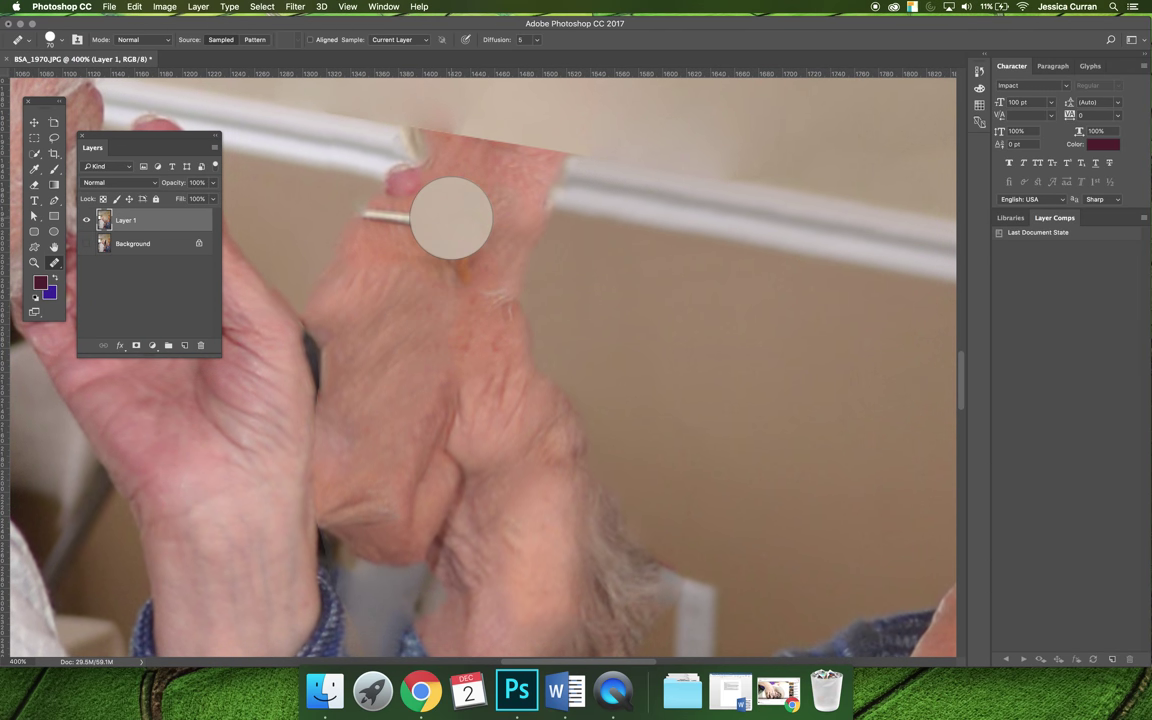
{"action": "right_click", "coordinate": [56, 266]}
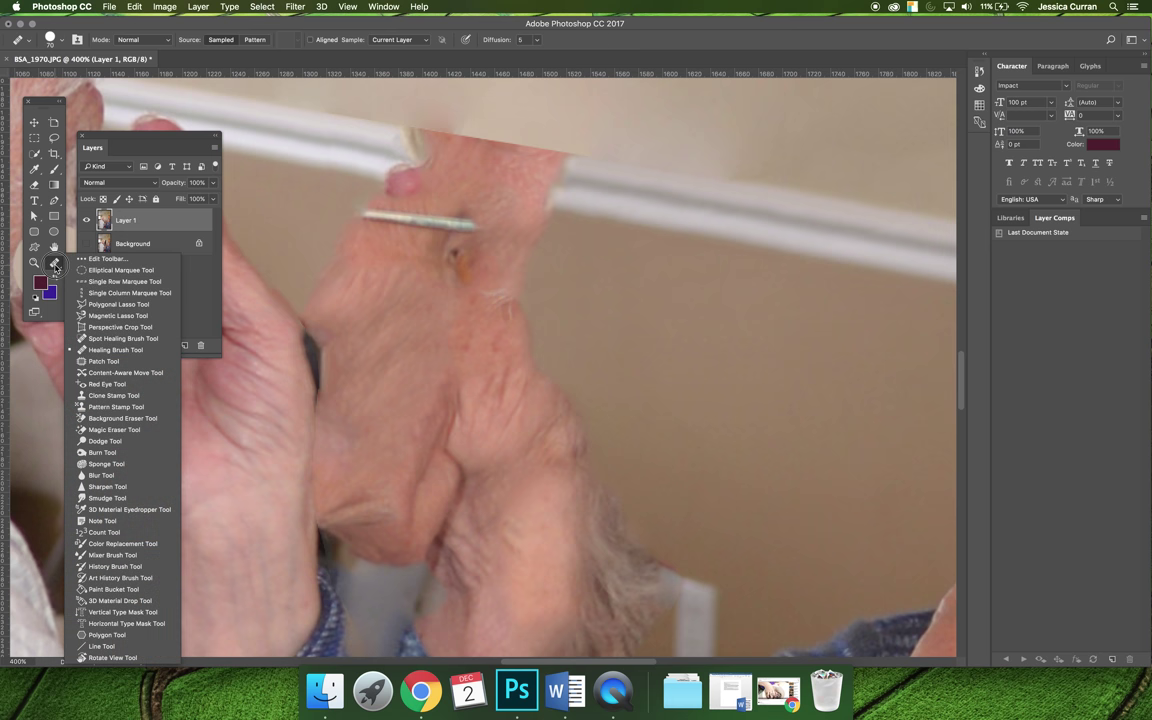
{"action": "left_click", "coordinate": [110, 395]}
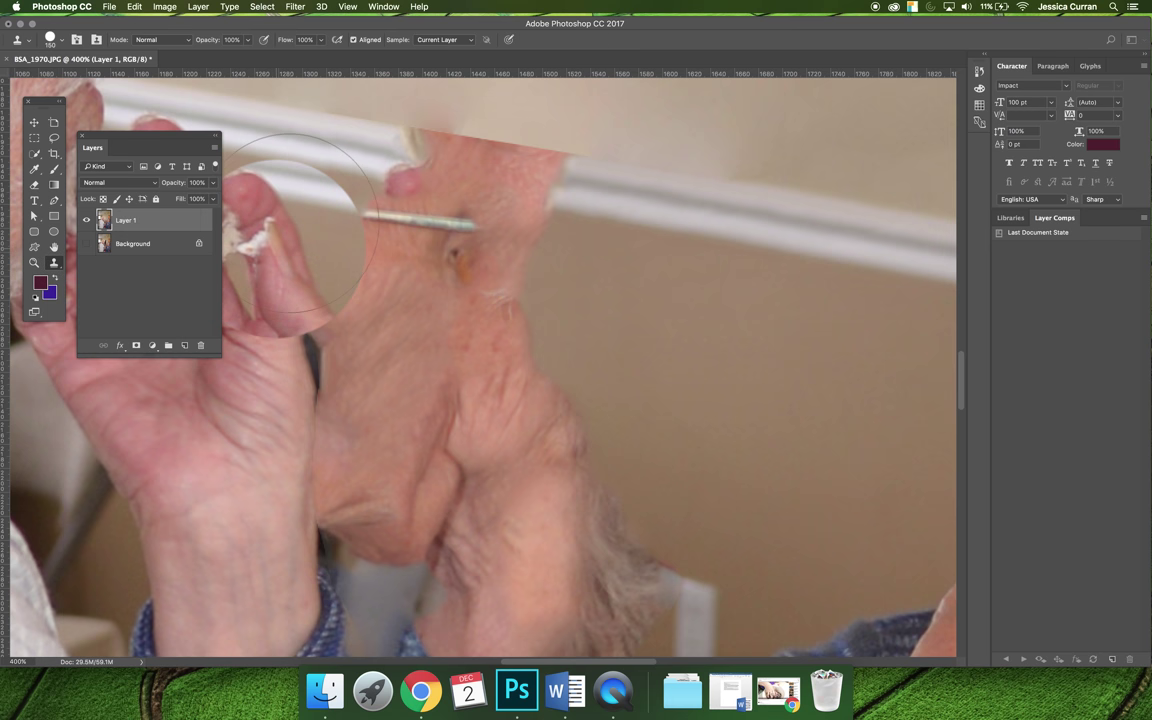
{"action": "left_click_drag", "start_coordinate": [420, 165], "coordinate": [470, 130]}
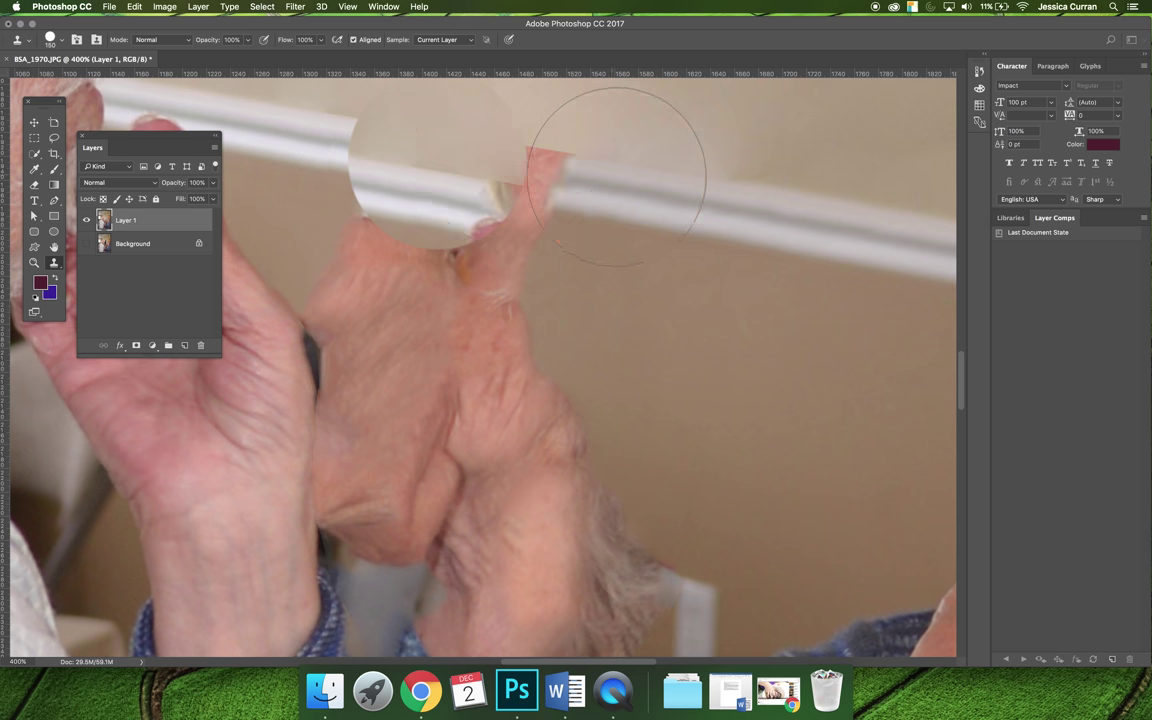
{"action": "left_click", "coordinate": [420, 210]}
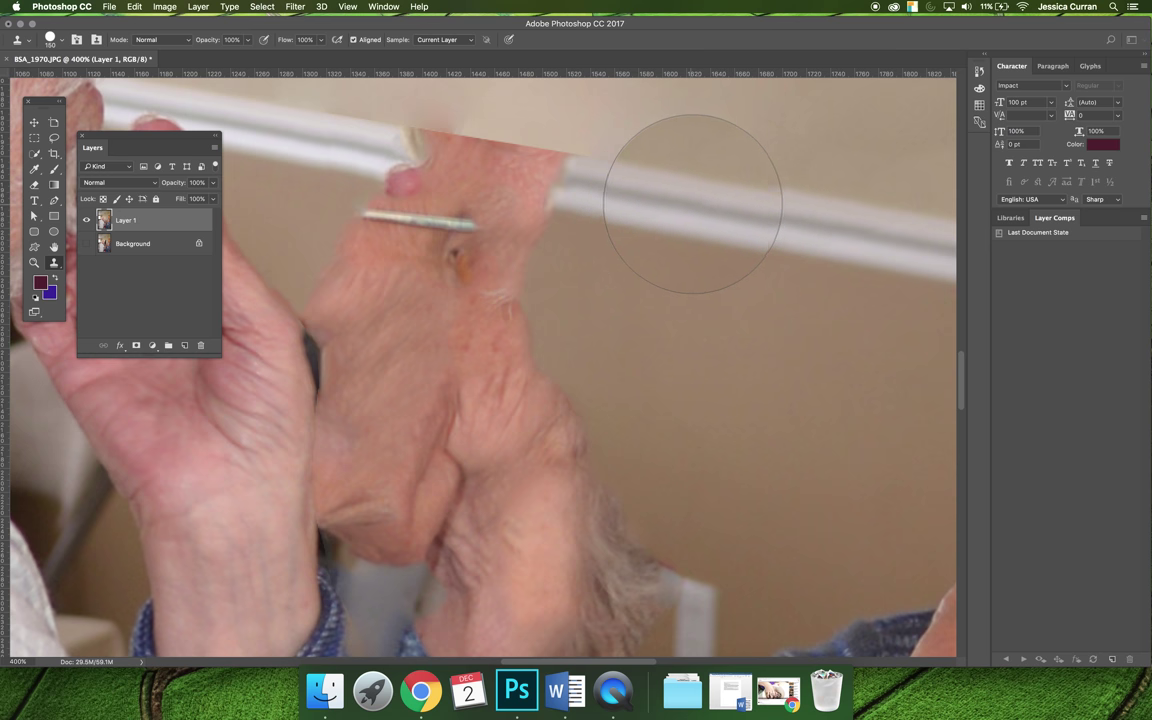
Cover the fingertip and rail with cloned wall, undoing a misplaced rail stamp, then fit the photo
{"action": "left_click", "coordinate": [728, 325]}
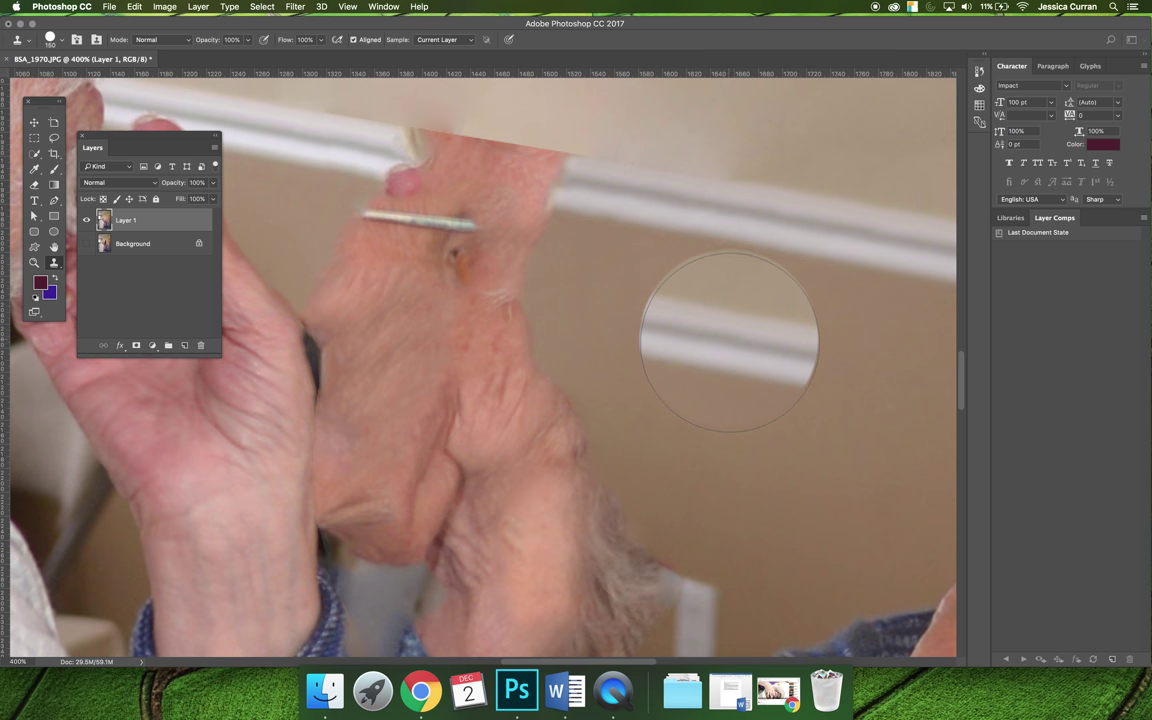
{"action": "key", "text": "super+z"}
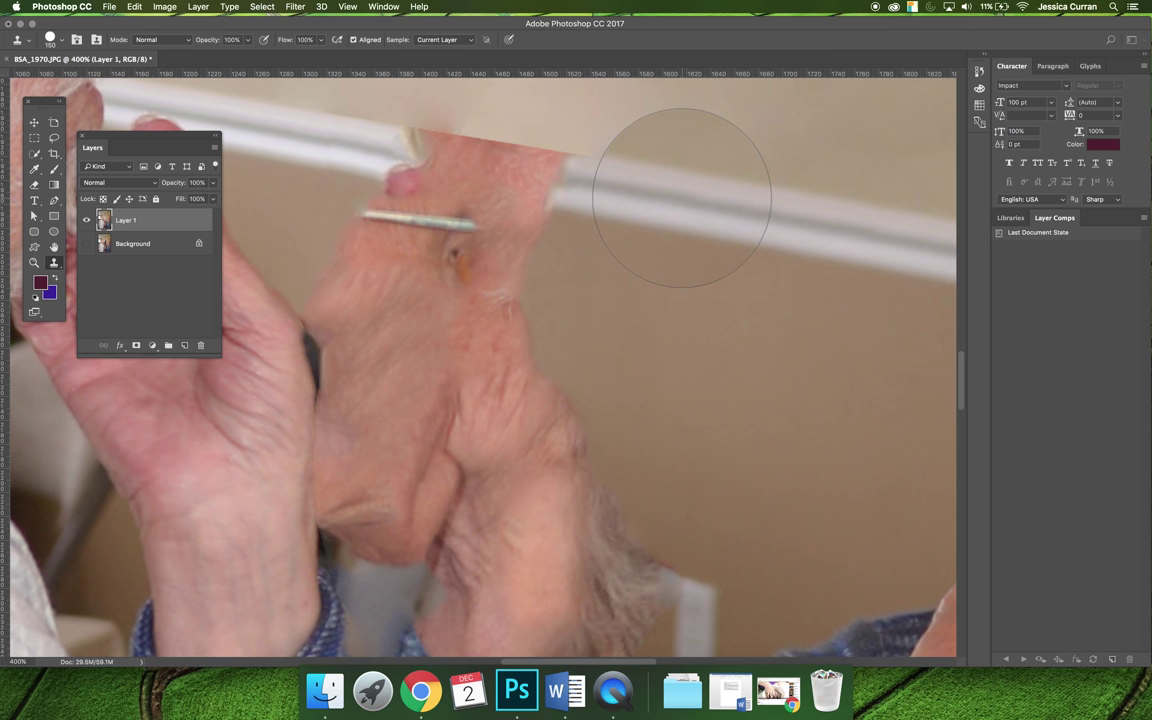
{"action": "left_click", "coordinate": [682, 197]}
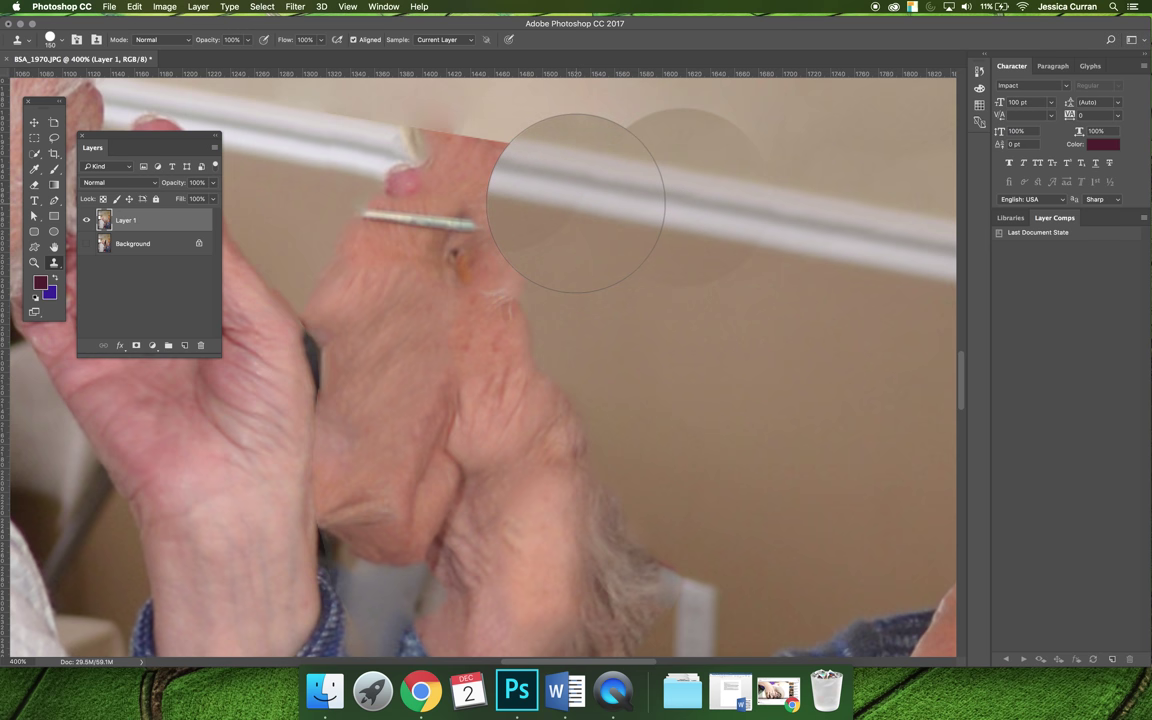
{"action": "left_click_drag", "start_coordinate": [540, 185], "coordinate": [476, 182]}
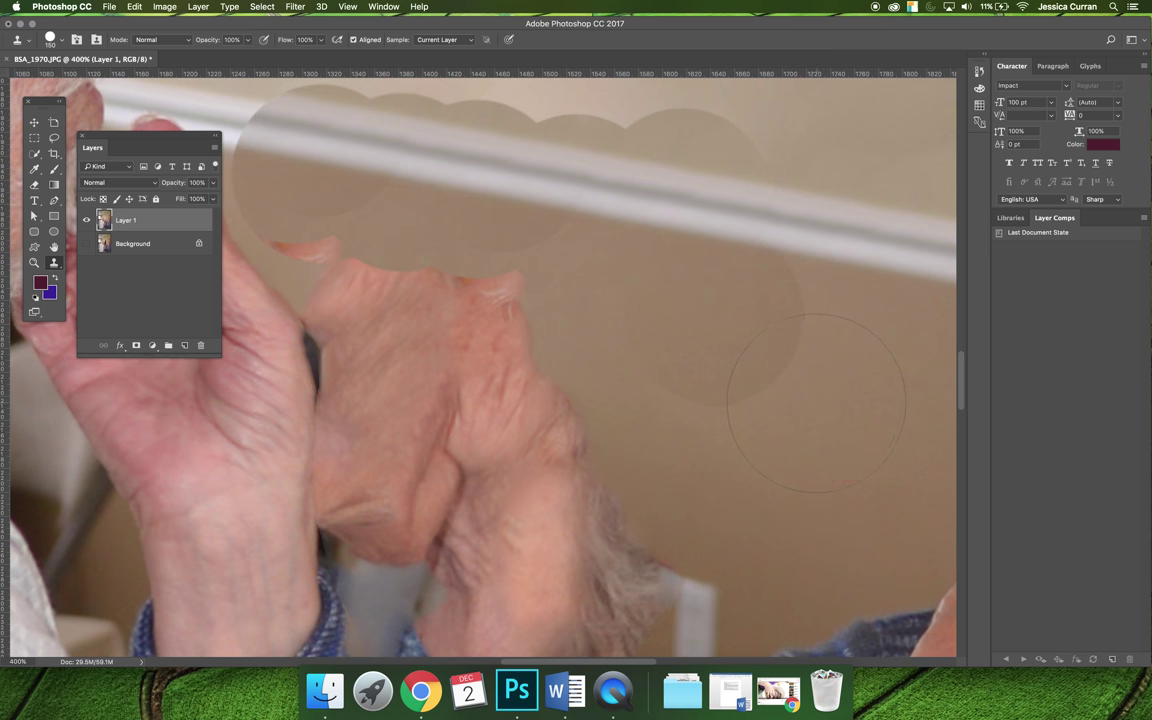
{"action": "key", "text": "super+0"}
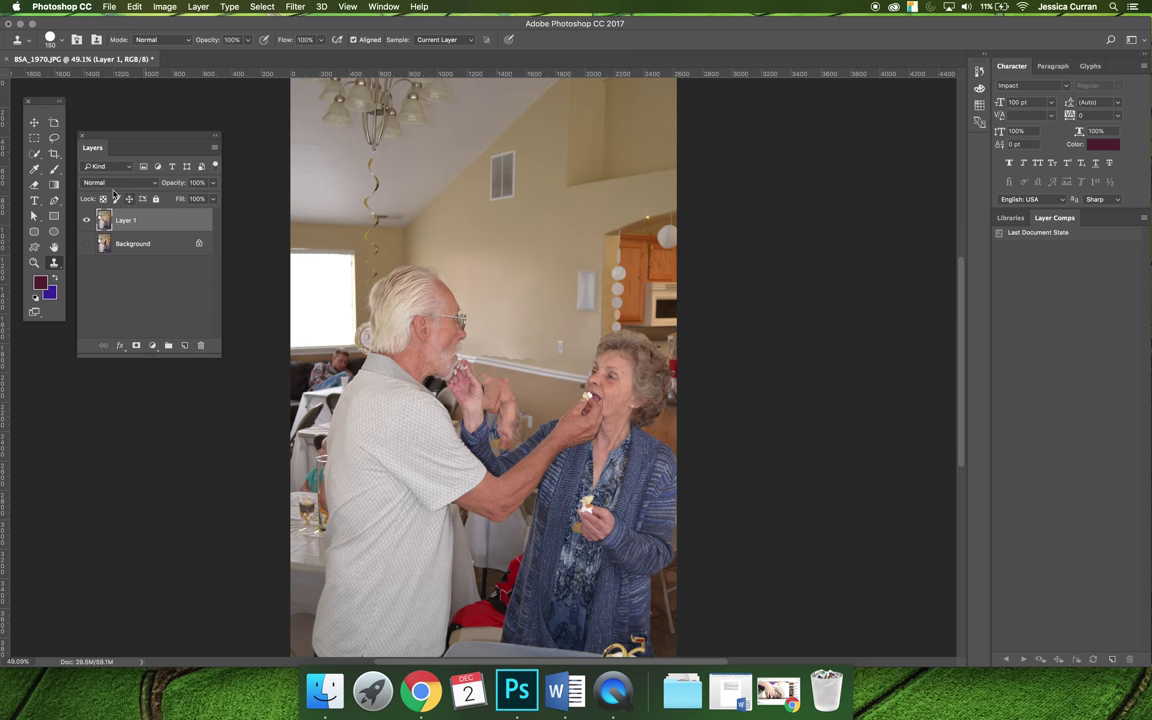
Lasso the ceiling vent, remove it with Content-Aware Fill, and deselect
{"action": "key", "text": "l"}
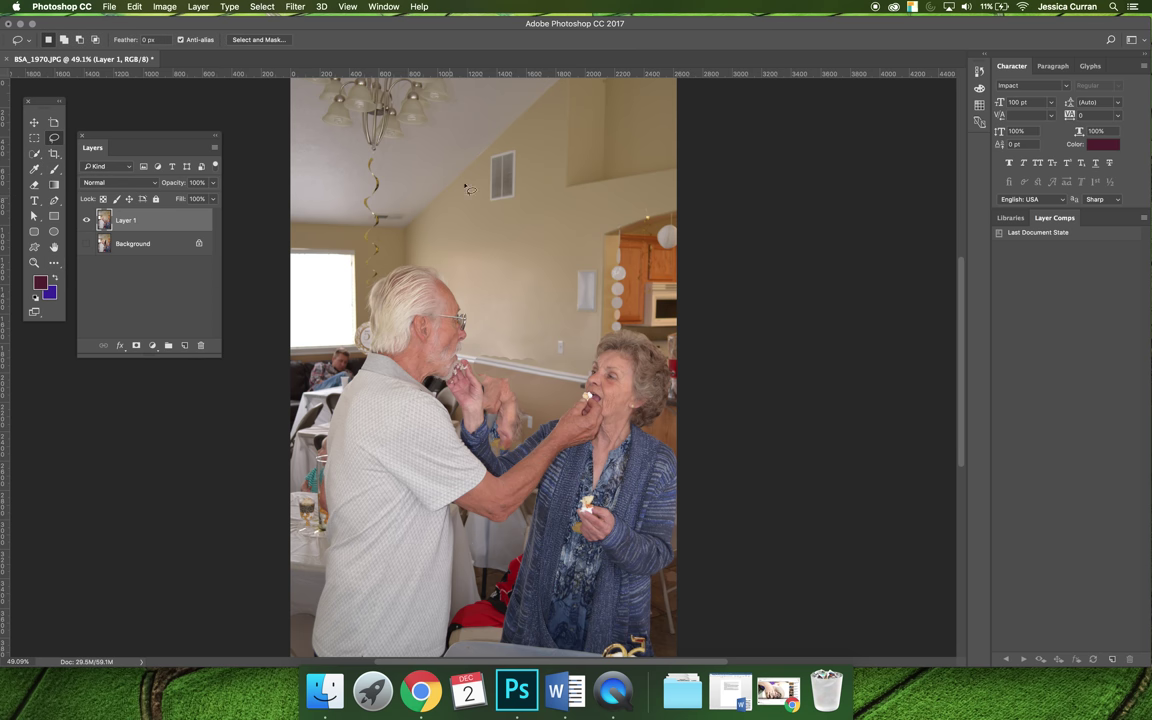
{"action": "mouse_move", "coordinate": [513, 148]}
{"action": "left_mouse_down"}
{"action": "mouse_move", "coordinate": [445, 132]}
{"action": "mouse_move", "coordinate": [437, 192]}
{"action": "mouse_move", "coordinate": [532, 167]}
{"action": "mouse_move", "coordinate": [518, 141]}
{"action": "left_mouse_up"}
{"action": "left_click", "coordinate": [139, 6]}
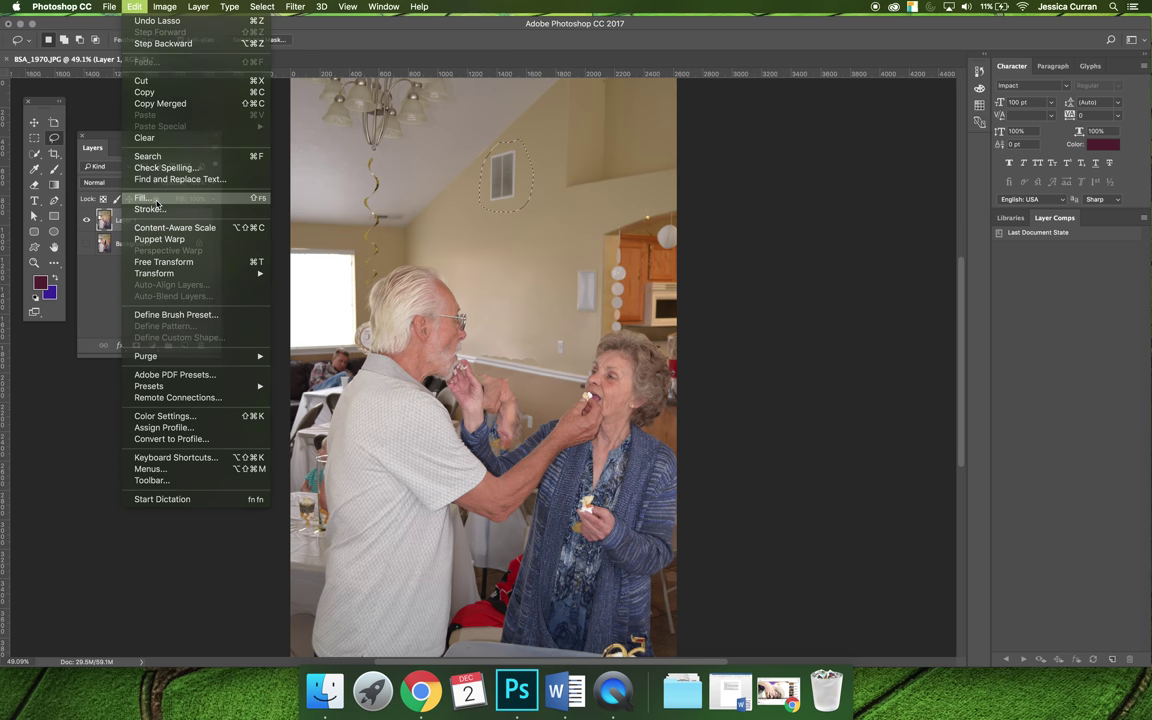
{"action": "left_click", "coordinate": [145, 197]}
{"action": "left_click", "coordinate": [656, 270]}
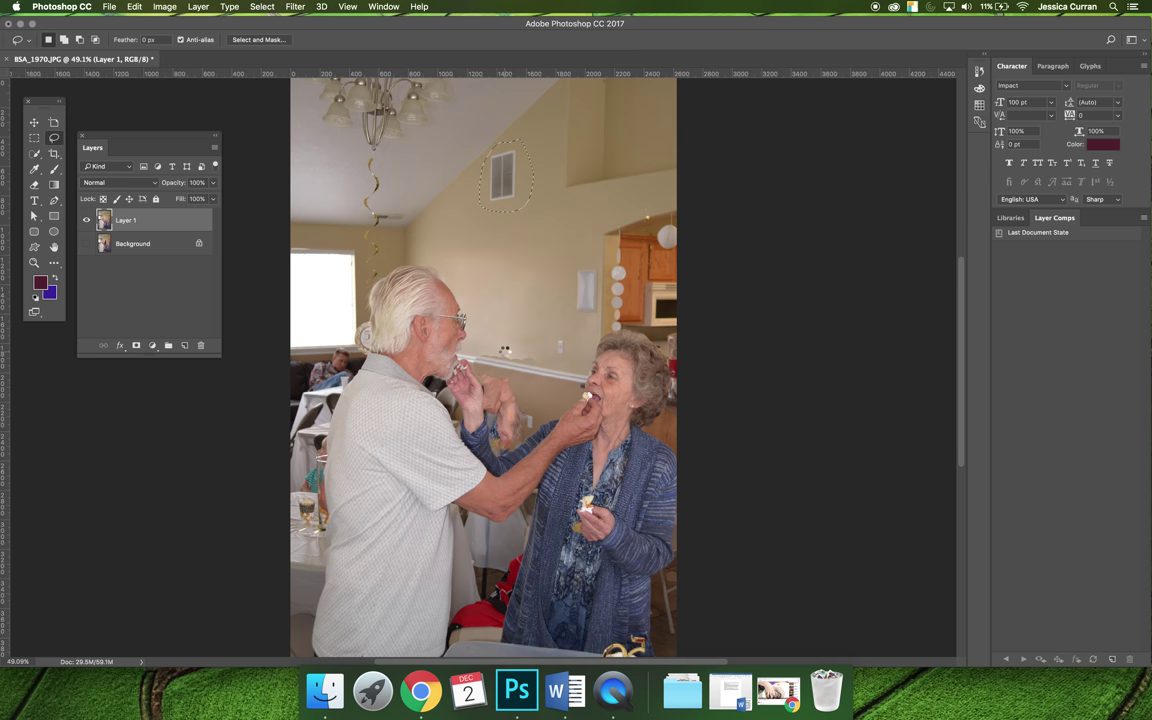
{"action": "key", "text": "super+d"}
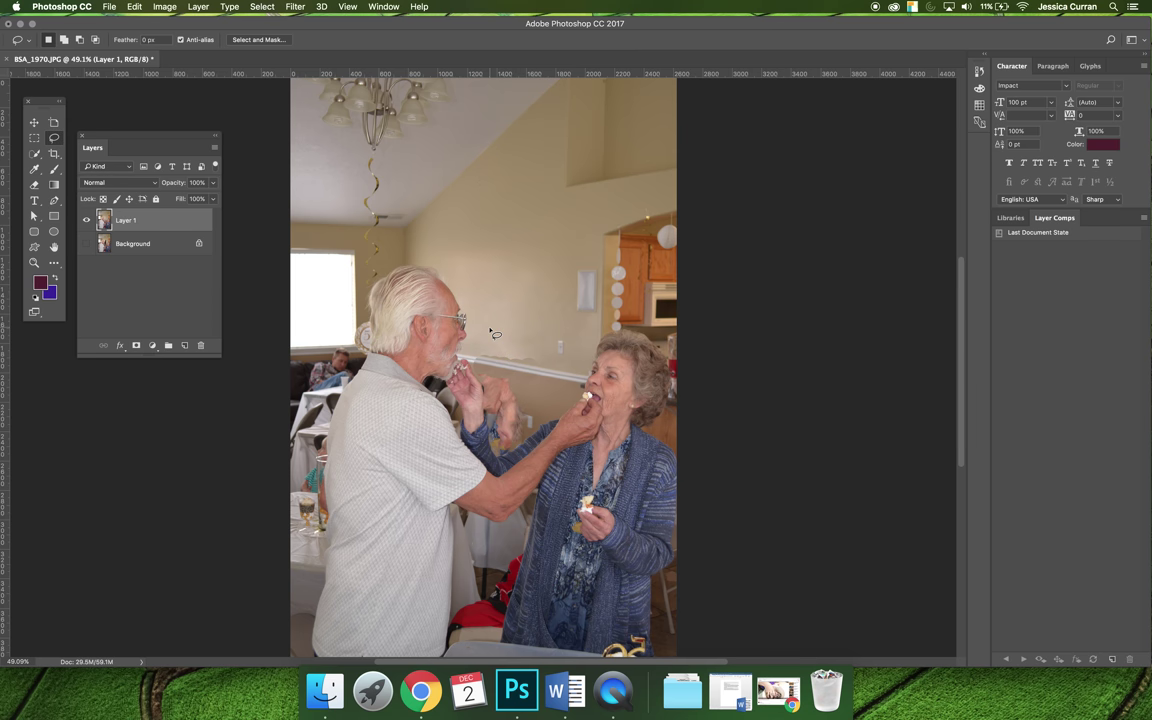